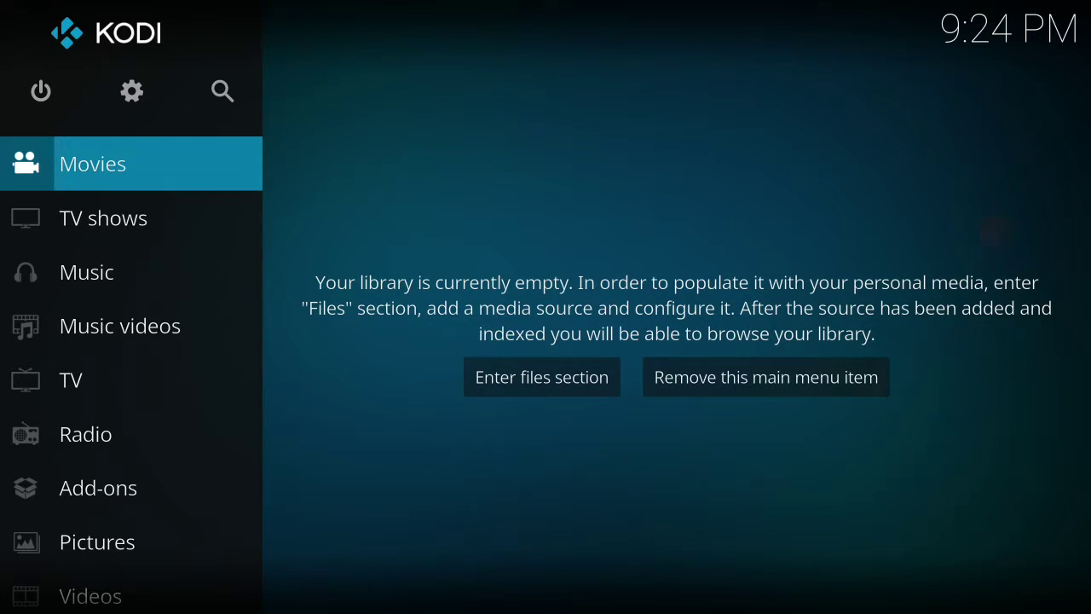
Browse the home menu sections down to the add-on categories and Android apps.
{"action": "scroll", "coordinate": [214, 311], "scroll_direction": "up", "scroll_amount": 2}
{"action": "scroll", "coordinate": [219, 504], "scroll_direction": "down", "scroll_amount": 8}
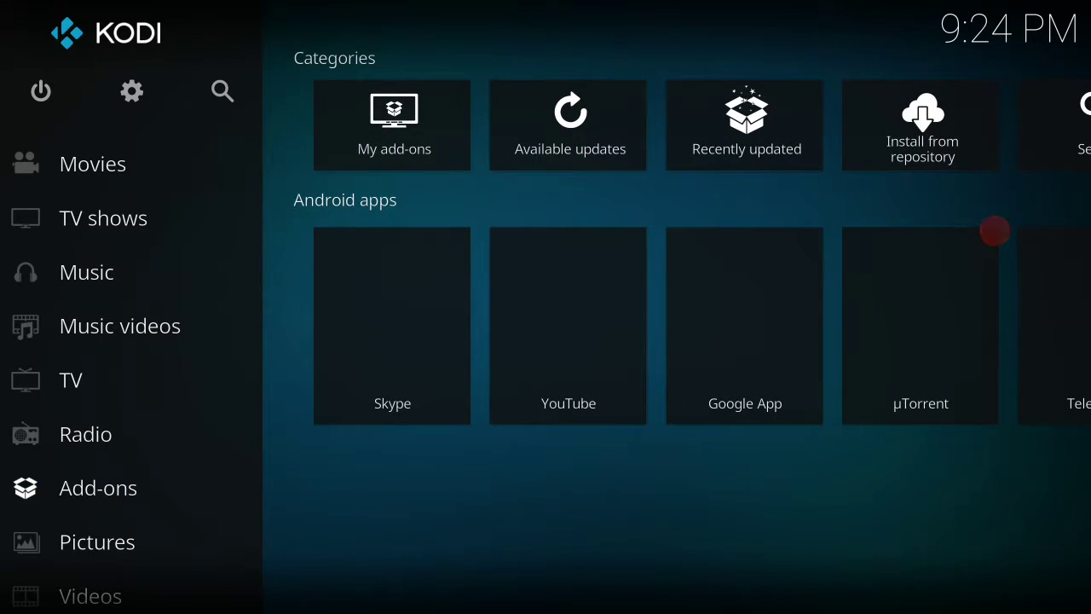
{"action": "left_click_drag", "start_coordinate": [755, 426], "coordinate": [910, 408]}
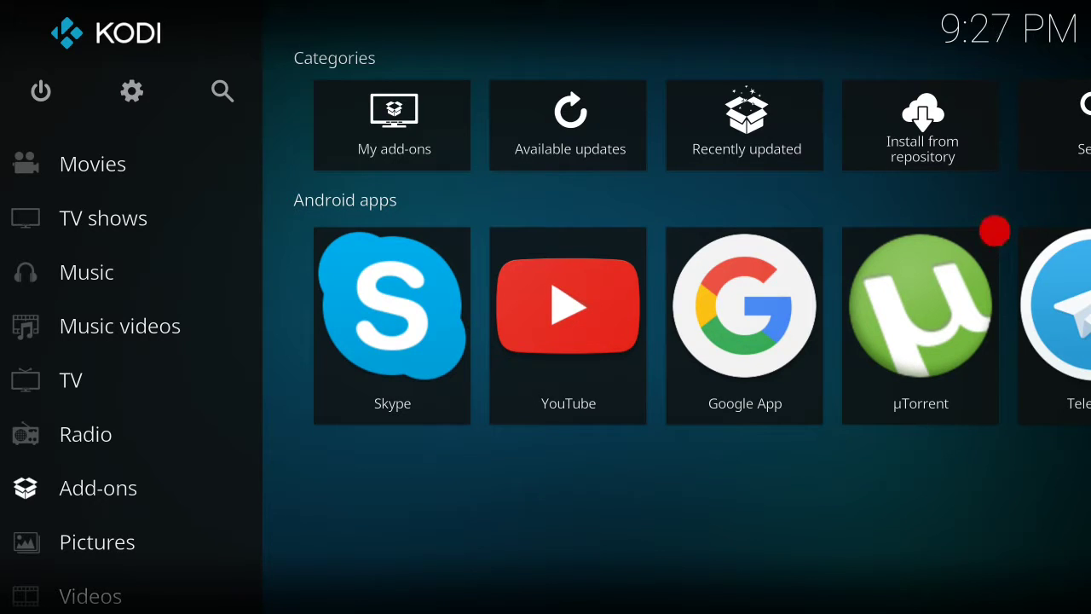
Open the interface settings and raise the settings level to Expert.
{"action": "left_click", "coordinate": [131, 91]}
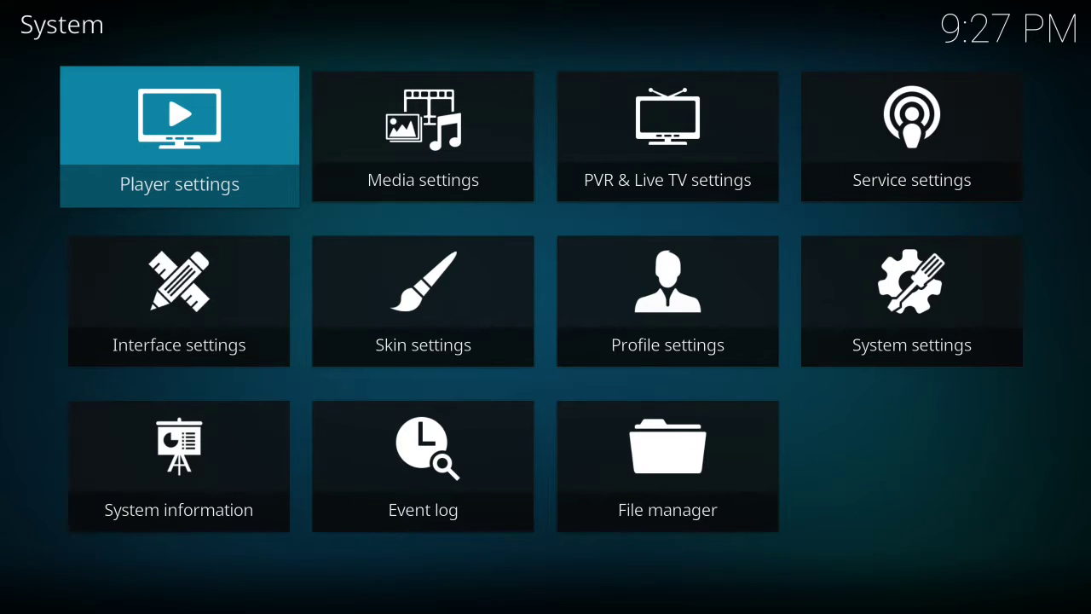
{"action": "key", "text": "Down"}
{"action": "key", "text": "Return"}
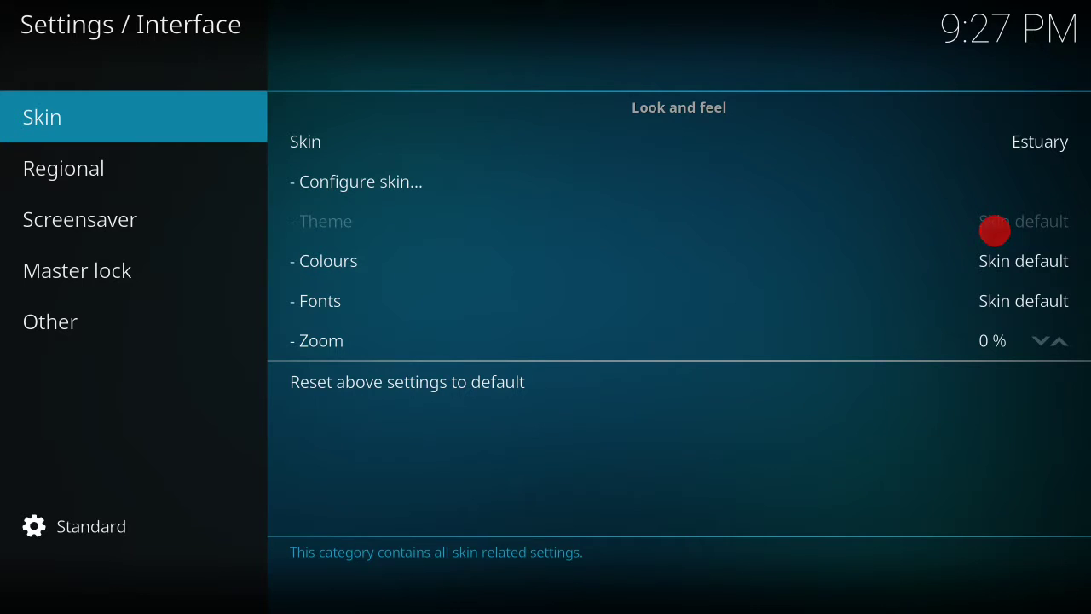
{"action": "key", "text": "Up"}
{"action": "key", "text": "Return"}
{"action": "key", "text": "Return"}
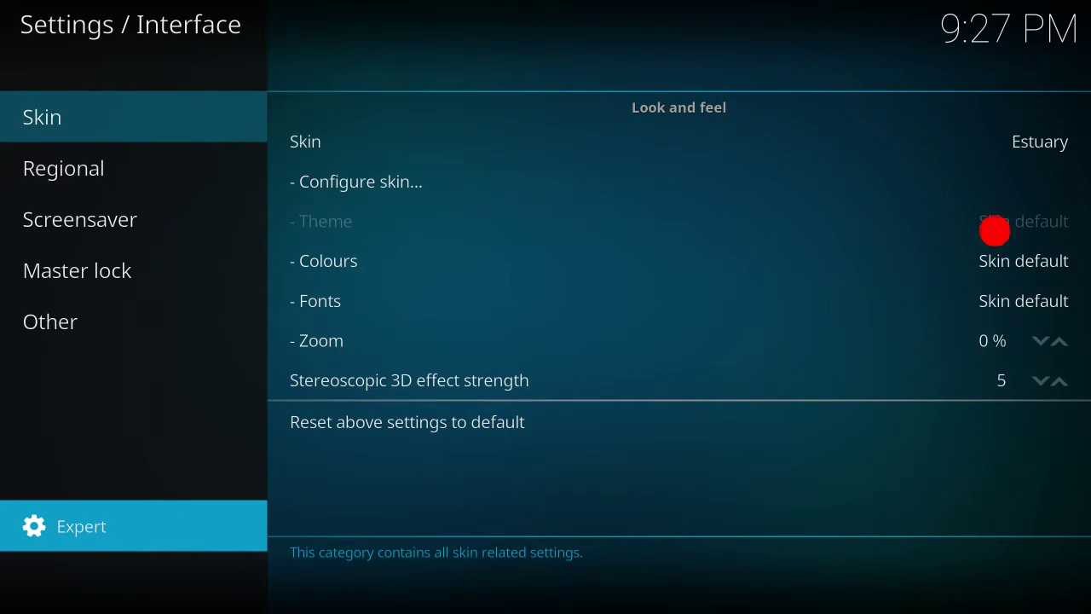
Open the Estuary skin configuration and show its main menu item settings.
{"action": "key", "text": "Right"}
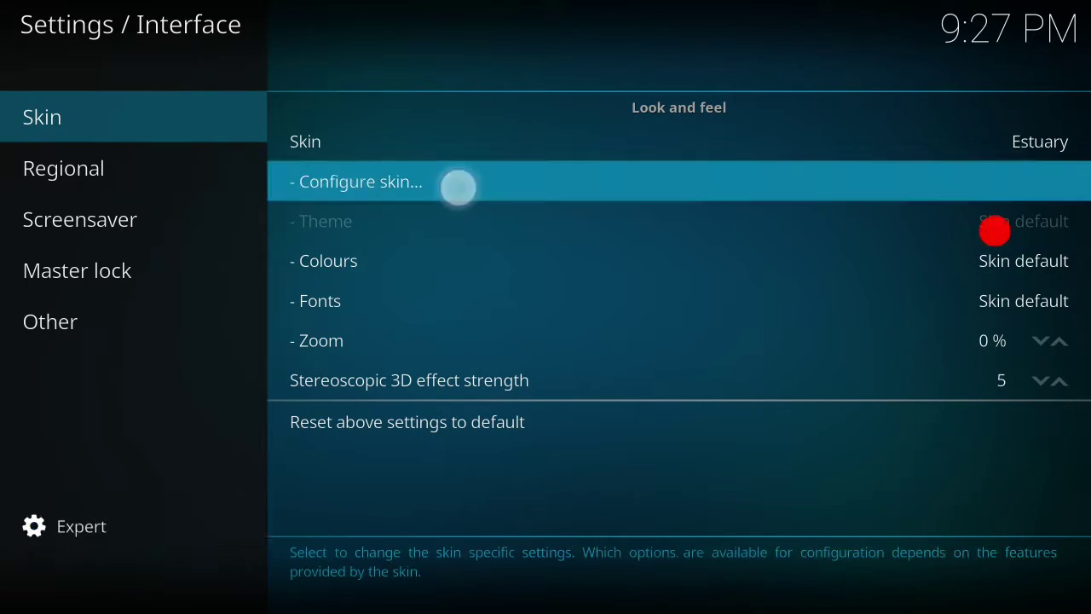
{"action": "key", "text": "Return"}
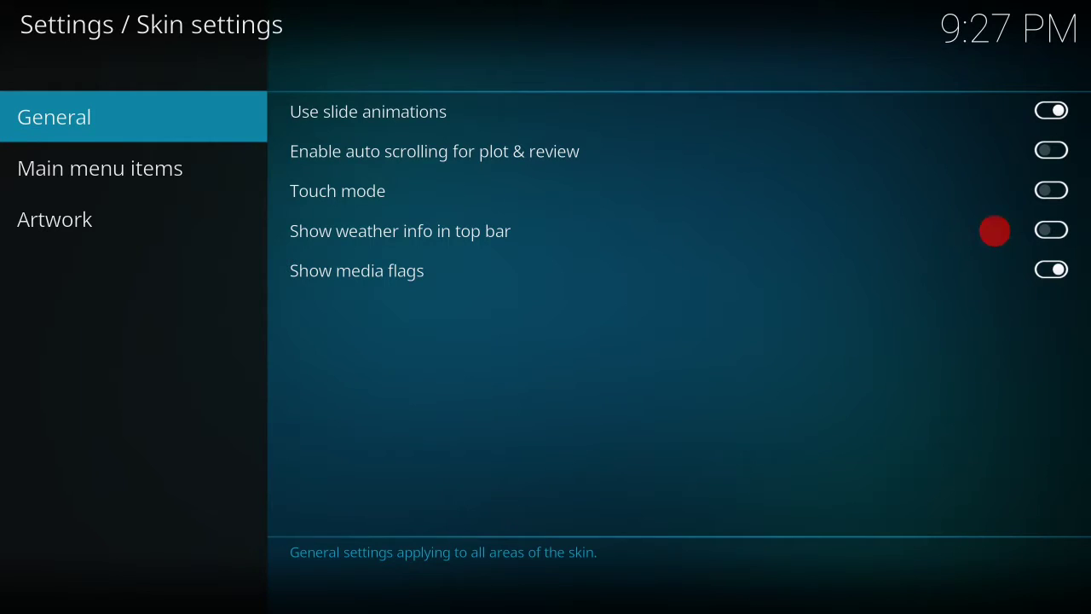
{"action": "key", "text": "Up"}
{"action": "key", "text": "Up"}
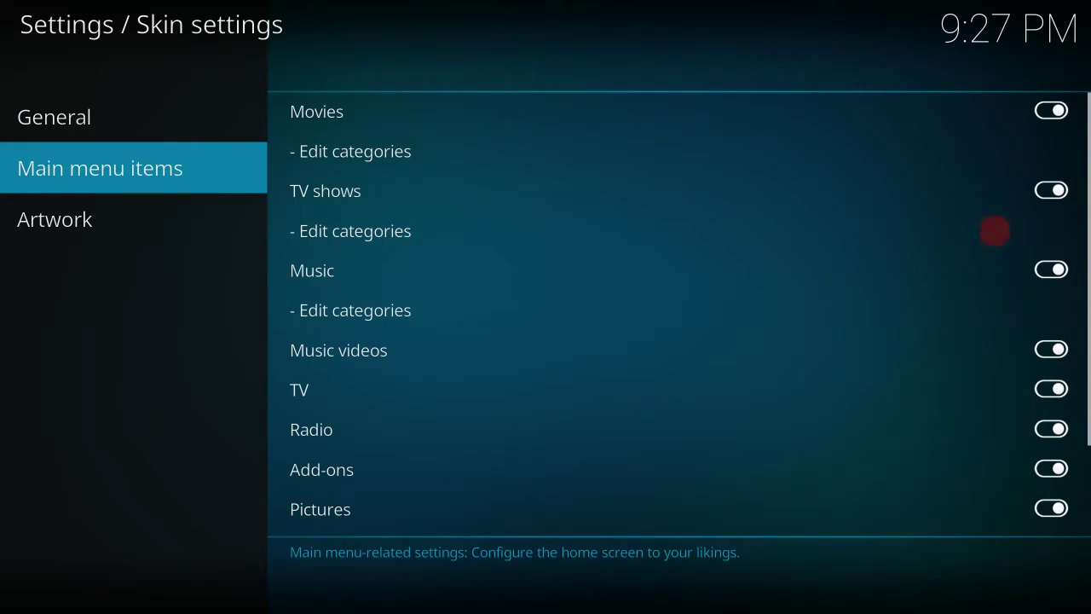
{"action": "left_click_drag", "start_coordinate": [578, 479], "coordinate": [604, 477]}
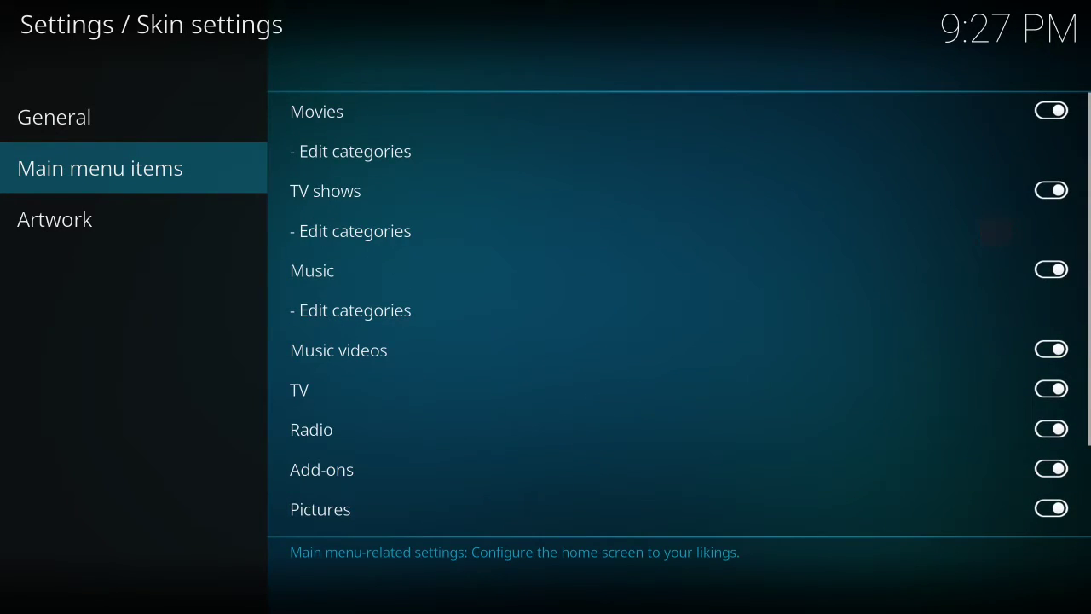
Request category editing for Movies and download the required Library Node Editor add-on.
{"action": "left_click", "coordinate": [351, 150]}
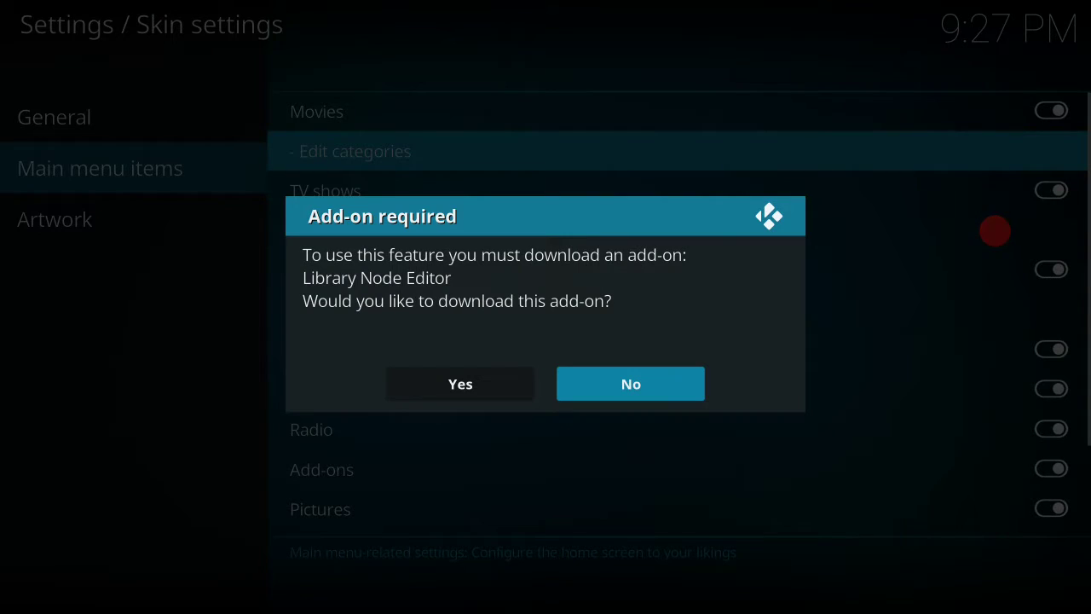
{"action": "key", "text": "Left"}
{"action": "key", "text": "Return"}
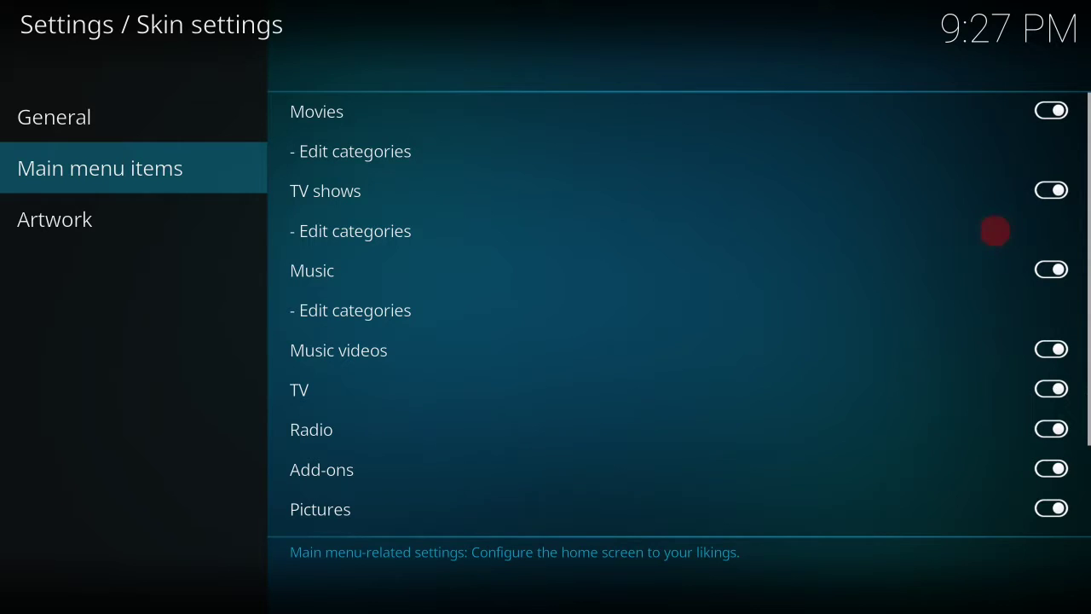
View the video library nodes through the Movies category editor and return to the interface settings.
{"action": "left_click", "coordinate": [477, 151]}
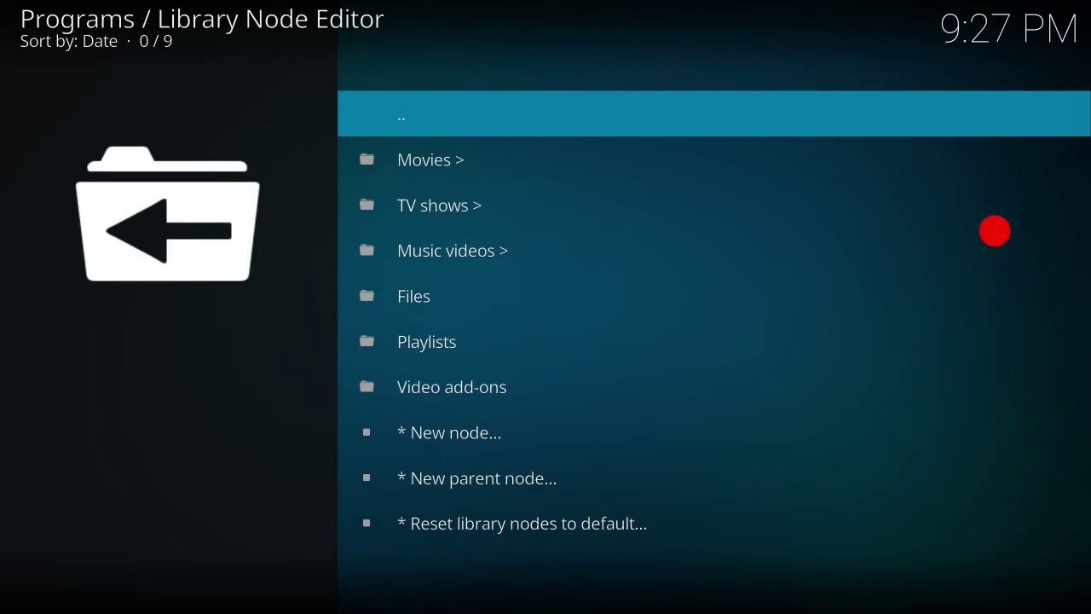
{"action": "right_click", "coordinate": [995, 231]}
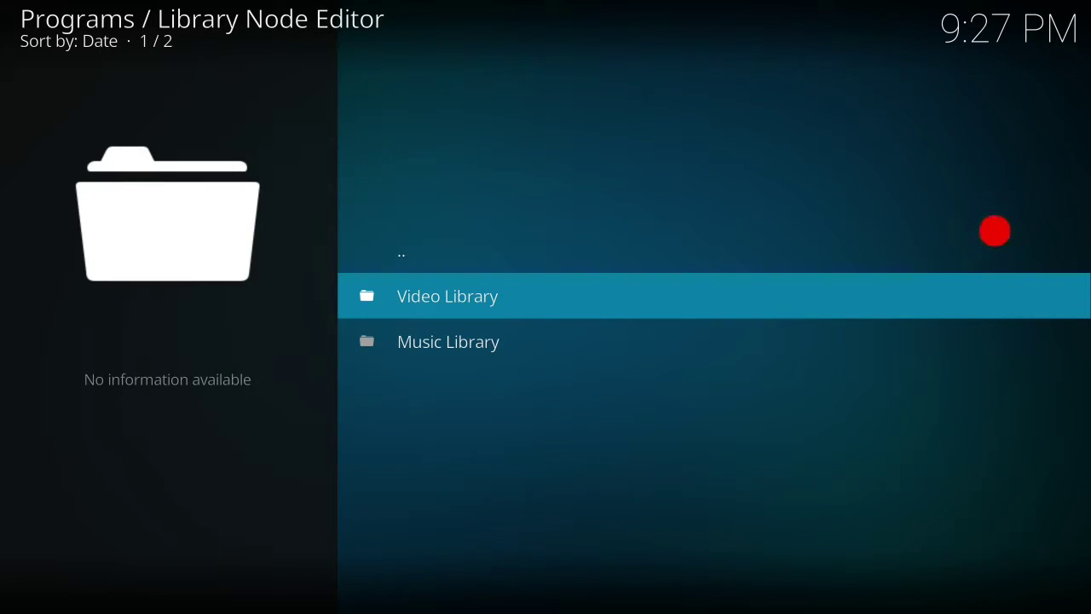
{"action": "right_click", "coordinate": [996, 231]}
{"action": "right_click", "coordinate": [995, 231]}
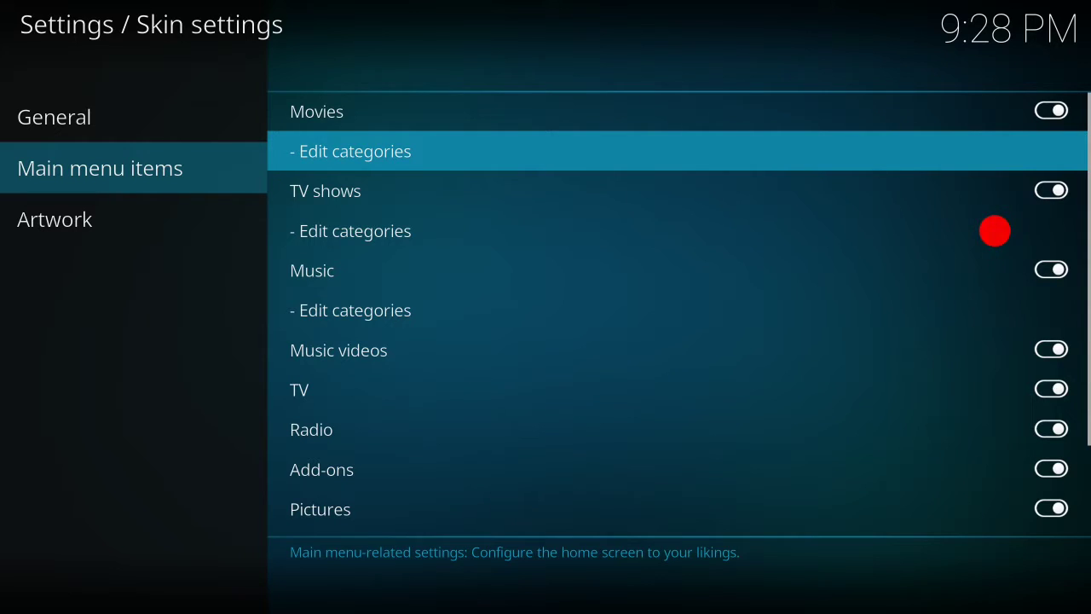
{"action": "right_click", "coordinate": [994, 230]}
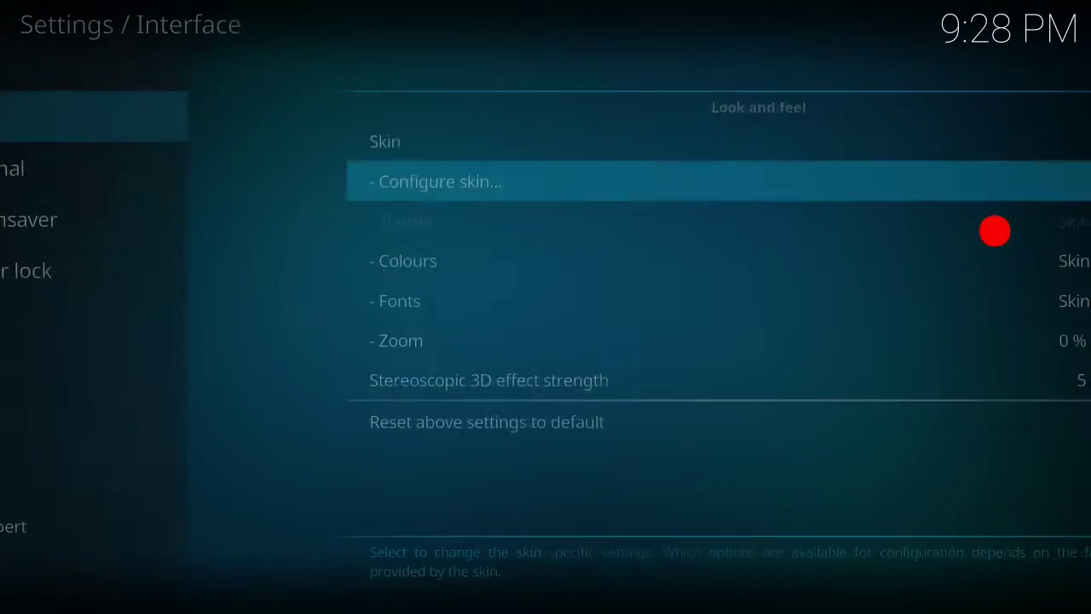
Look through the downloadable skins, install Confluence as the interface skin and keep the change.
{"action": "left_click", "coordinate": [1000, 136]}
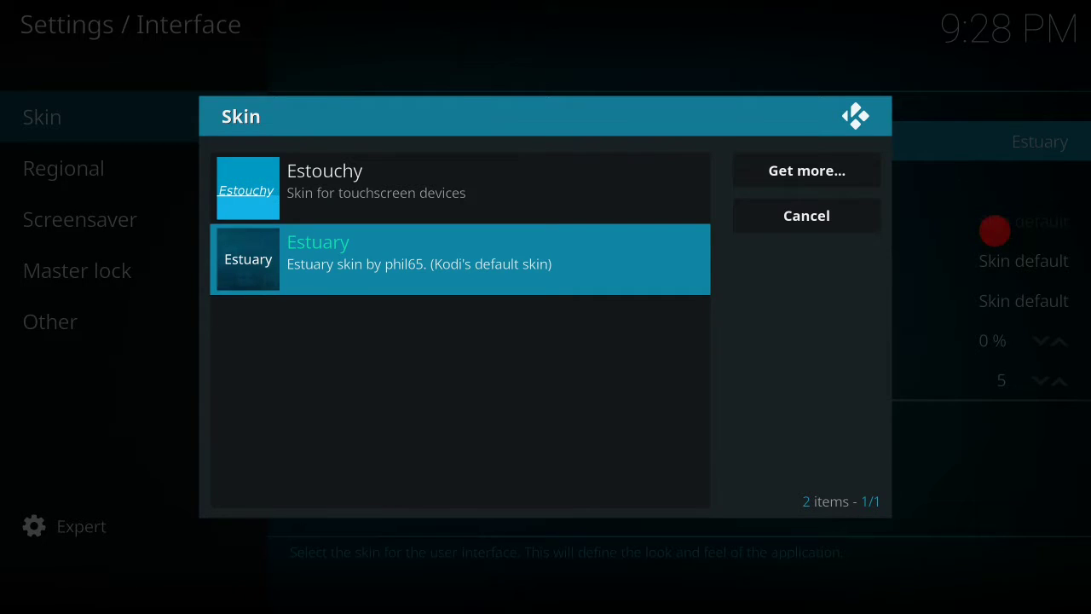
{"action": "key", "text": "Right"}
{"action": "key", "text": "Return"}
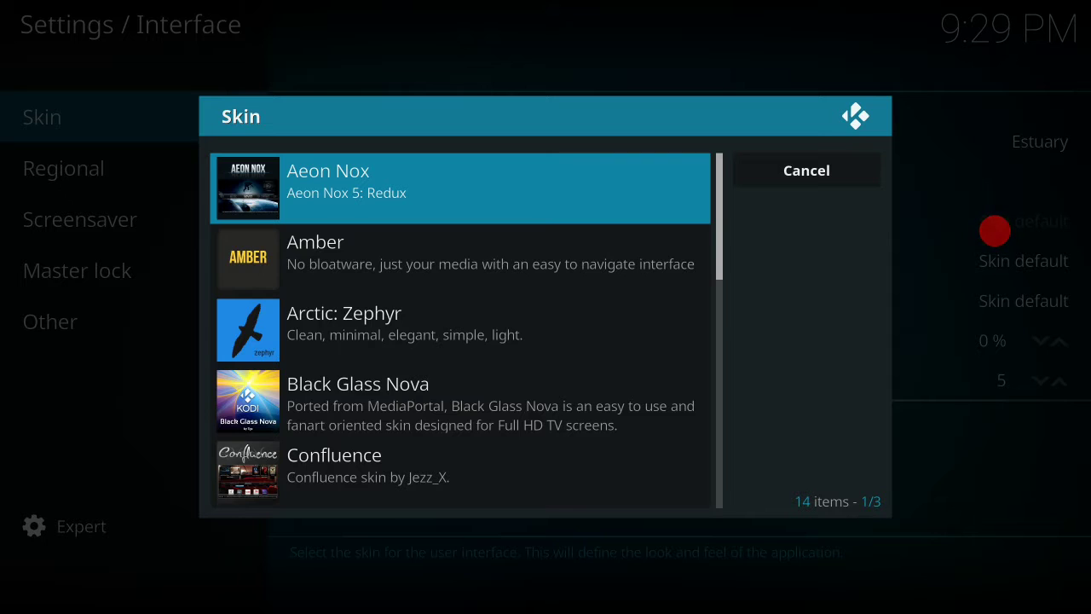
{"action": "left_click_drag", "start_coordinate": [634, 417], "coordinate": [672, 478]}
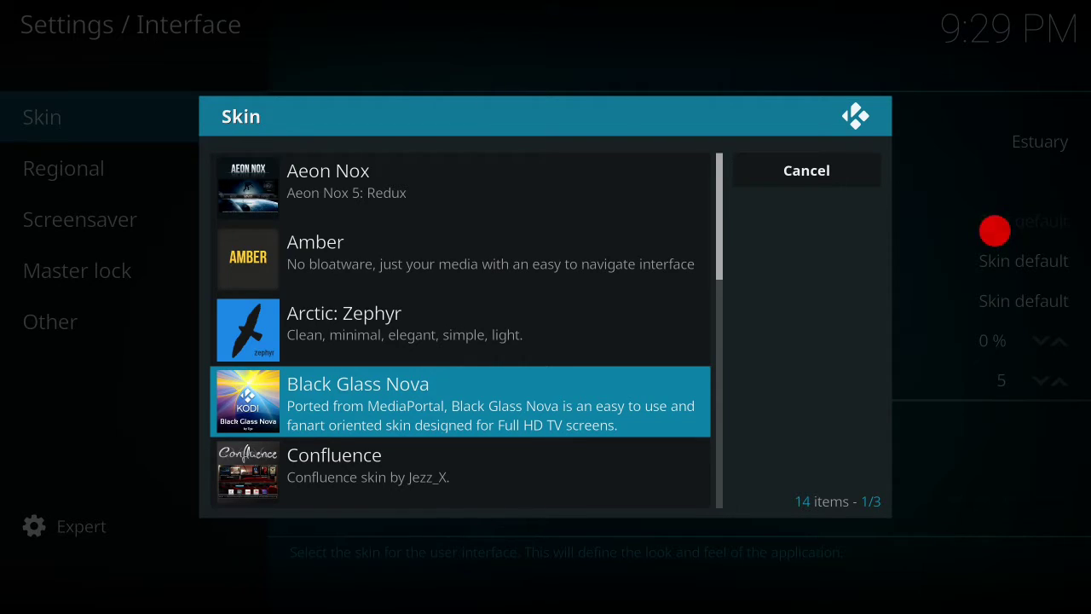
{"action": "left_click_drag", "start_coordinate": [594, 450], "coordinate": [648, 199]}
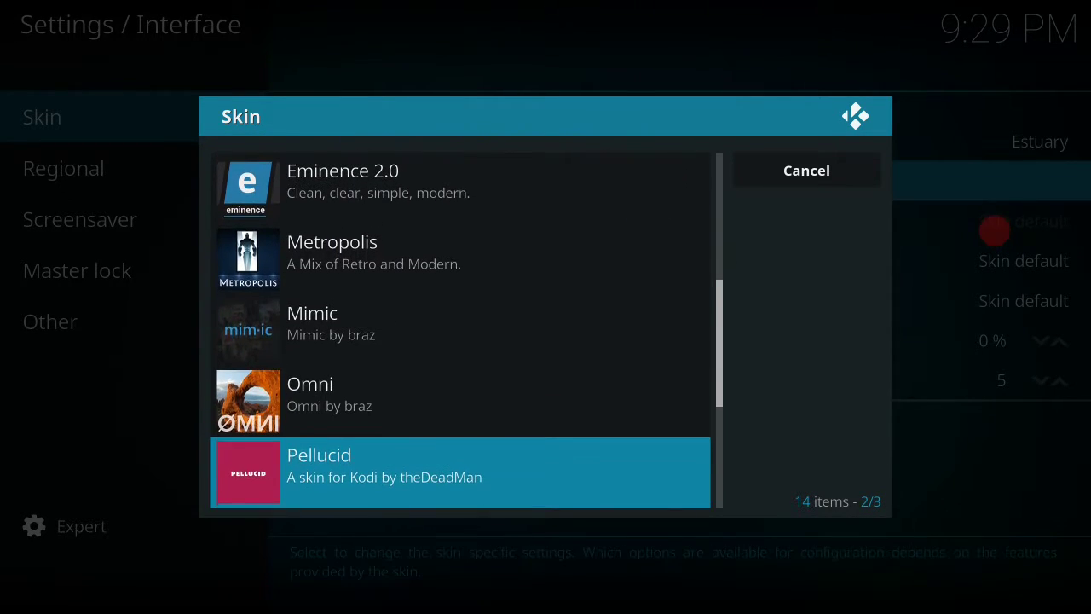
{"action": "left_click_drag", "start_coordinate": [586, 310], "coordinate": [633, 190]}
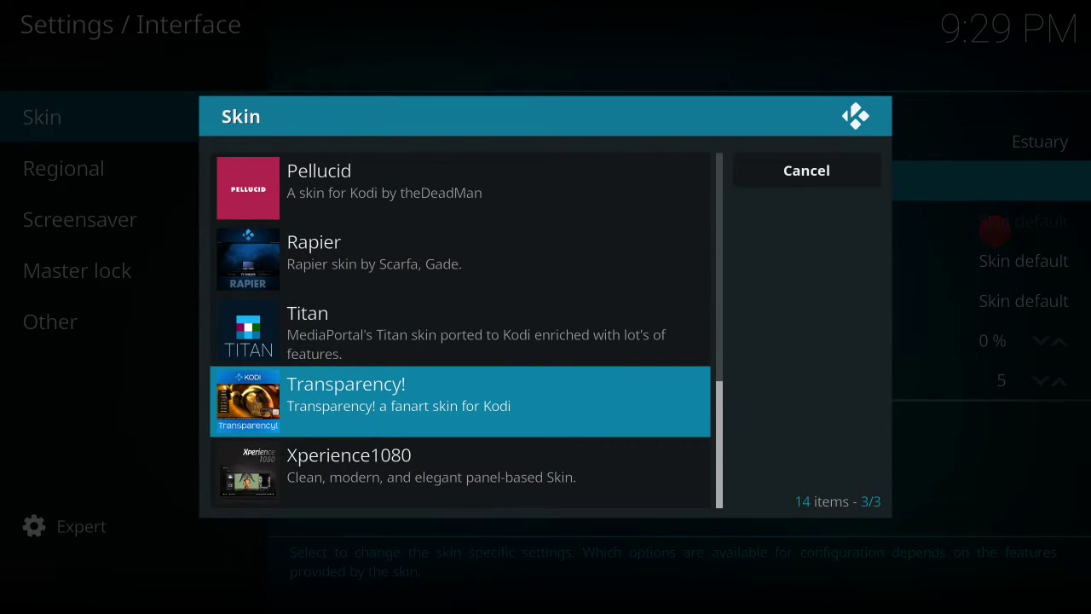
{"action": "left_click_drag", "start_coordinate": [573, 404], "coordinate": [582, 358]}
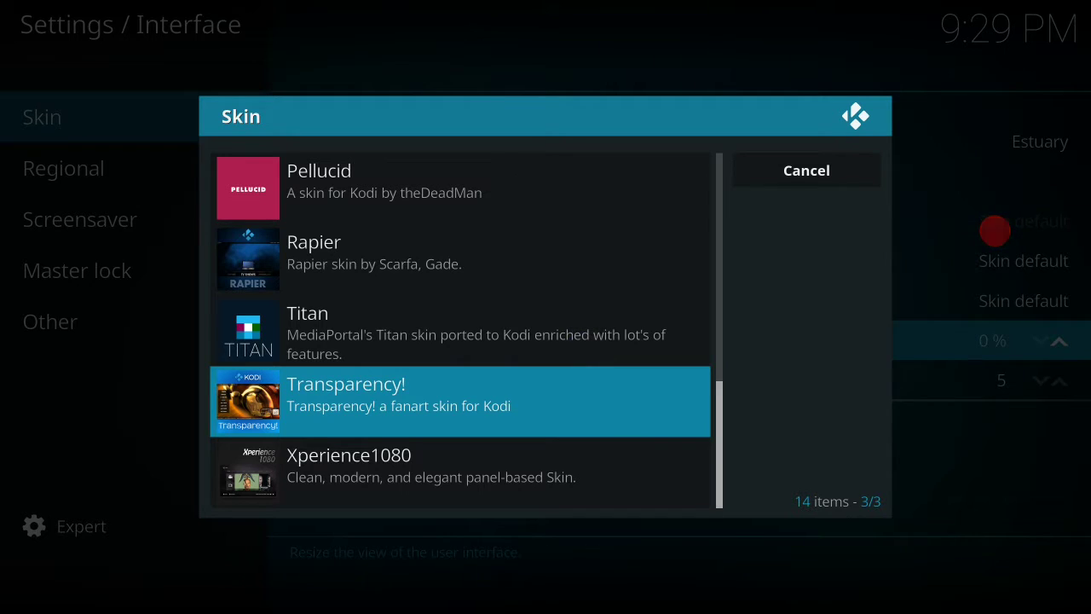
{"action": "left_click_drag", "start_coordinate": [598, 588], "coordinate": [612, 432]}
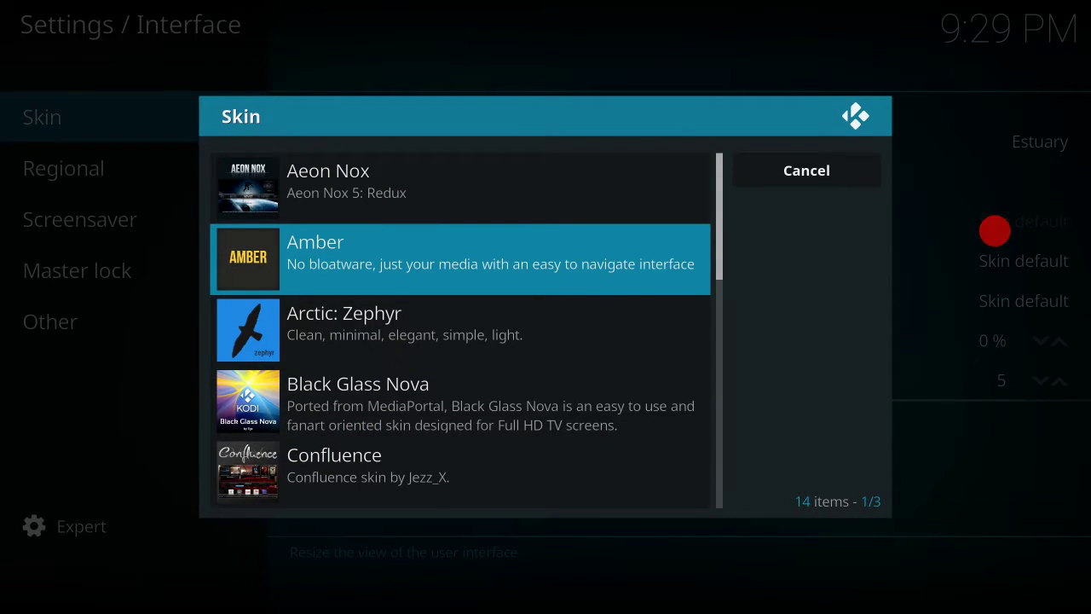
{"action": "left_click", "coordinate": [460, 469]}
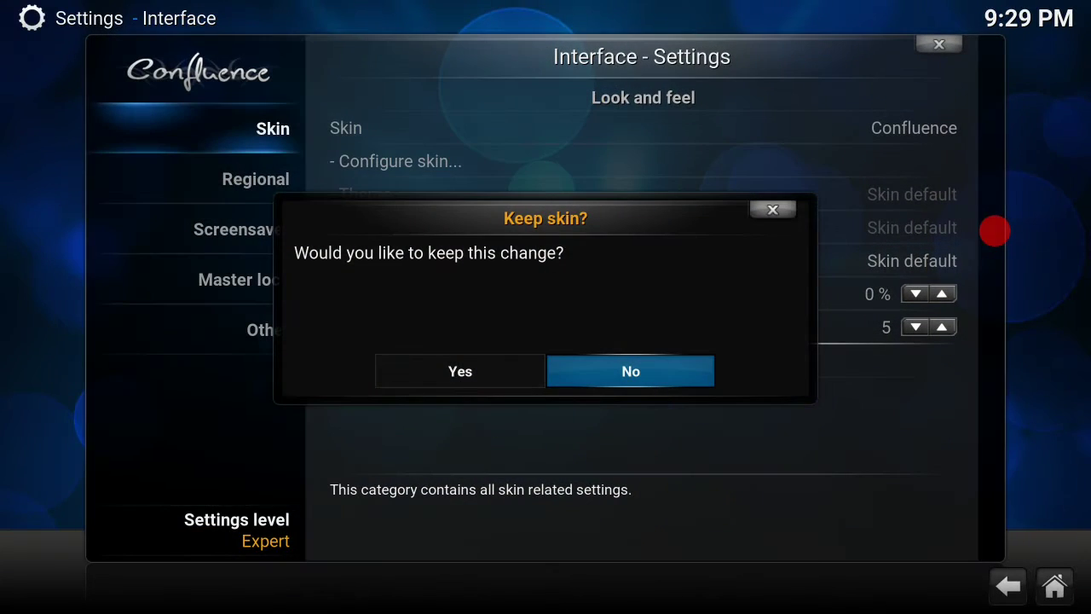
{"action": "key", "text": "Left"}
{"action": "key", "text": "Return"}
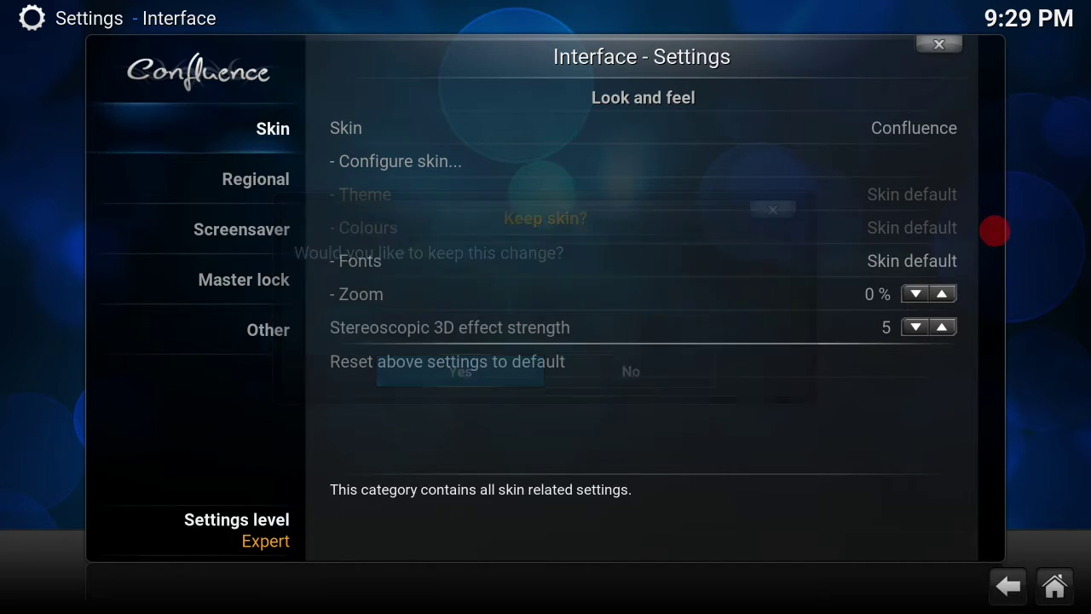
Return to the home screen, view the Confluence menu sections and open the System settings.
{"action": "key", "text": "Escape"}
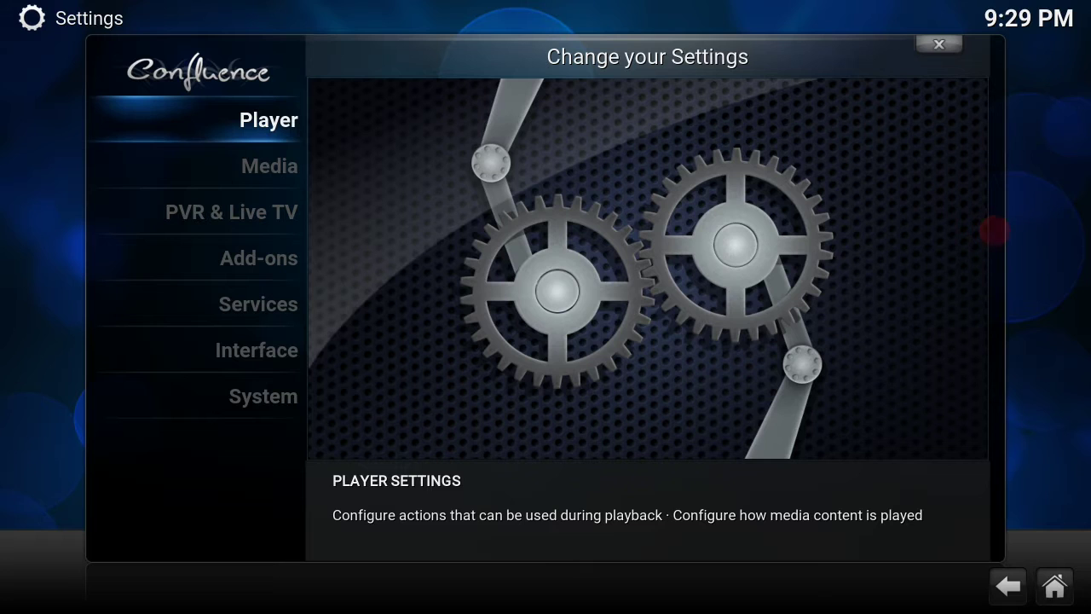
{"action": "key", "text": "Escape"}
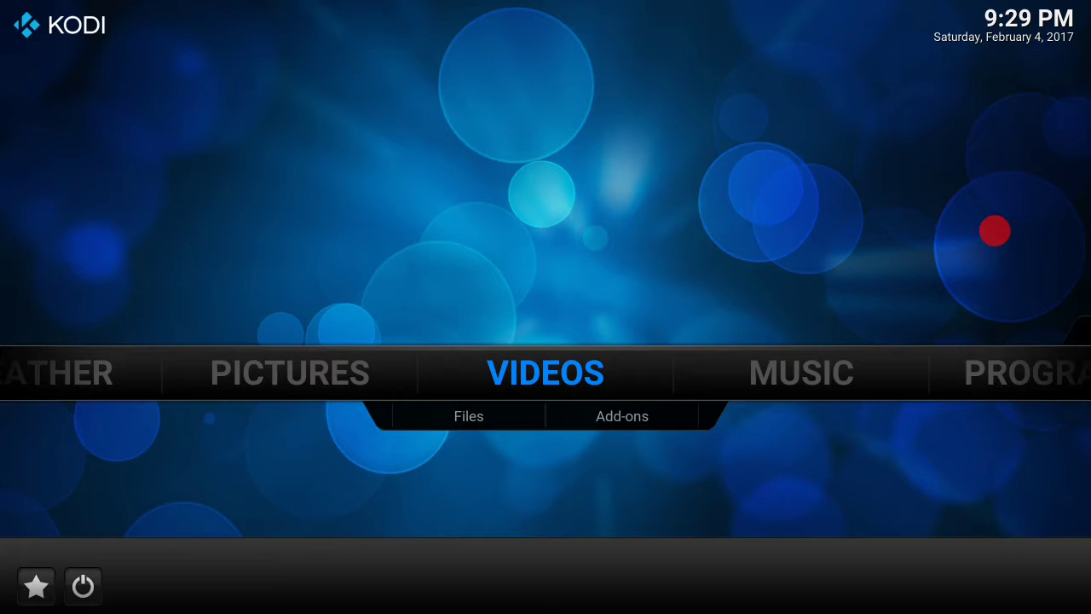
{"action": "key", "text": "Right"}
{"action": "key", "text": "Right"}
{"action": "key", "text": "Right"}
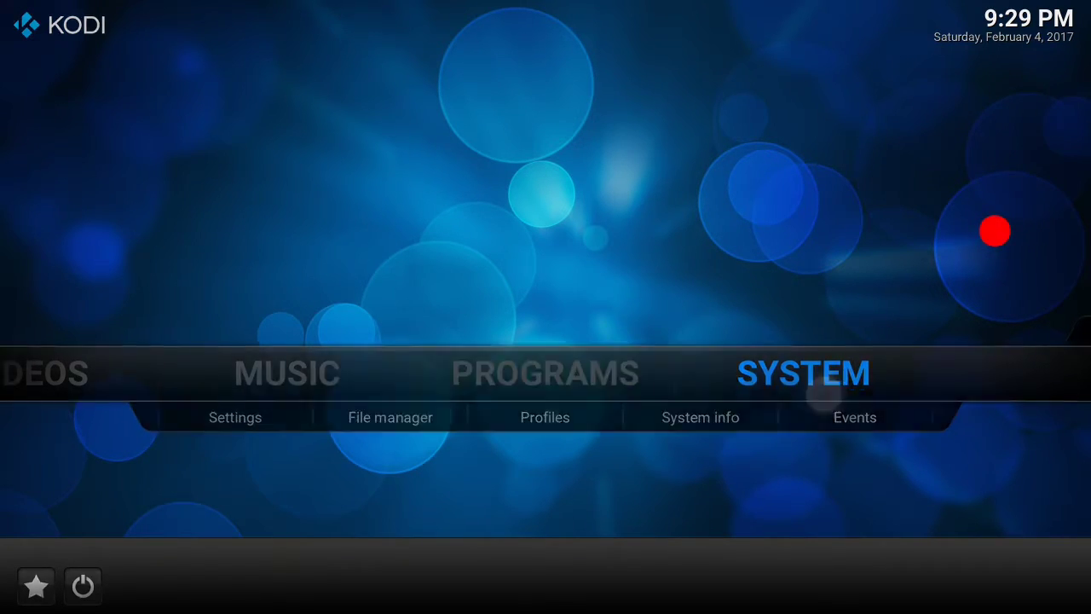
{"action": "key", "text": "Return"}
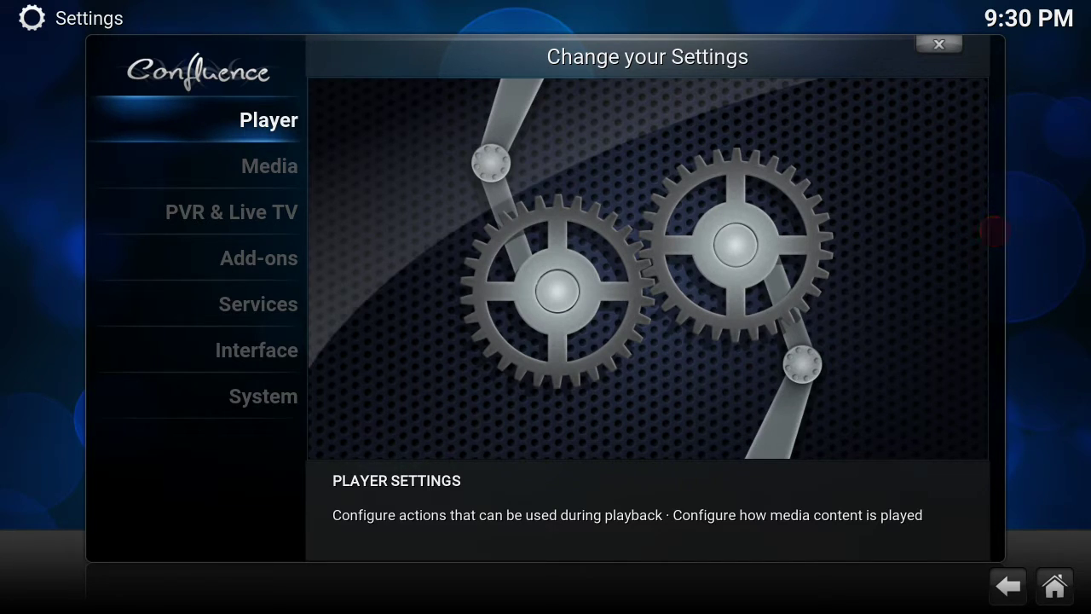
Open the add-on browser, dismiss its first-run help and return to the settings overview.
{"action": "key", "text": "Down"}
{"action": "key", "text": "Down"}
{"action": "key", "text": "Down"}
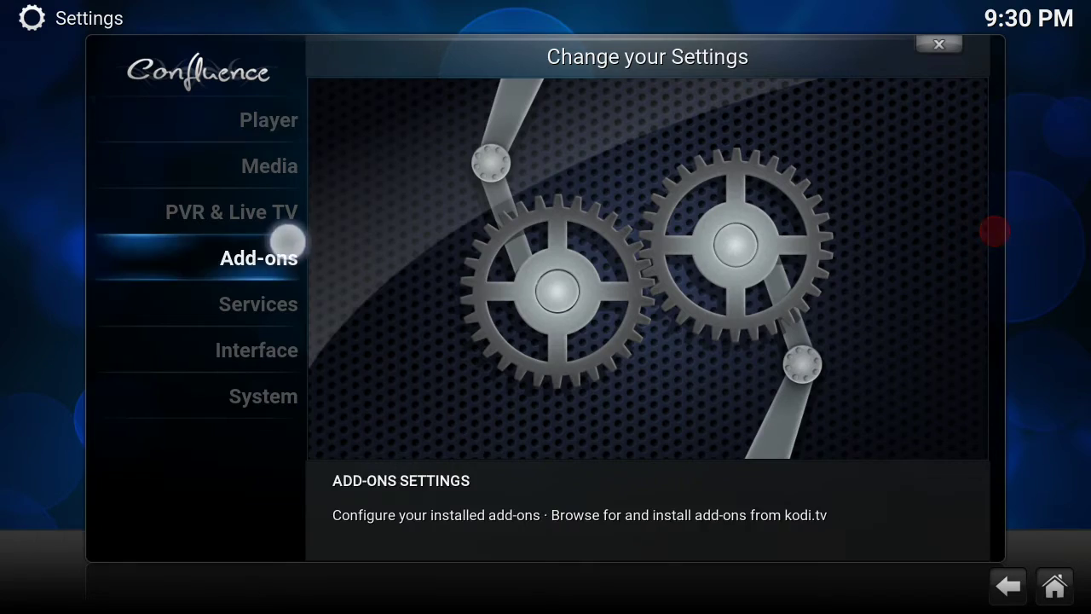
{"action": "key", "text": "Return"}
{"action": "left_click", "coordinate": [748, 436]}
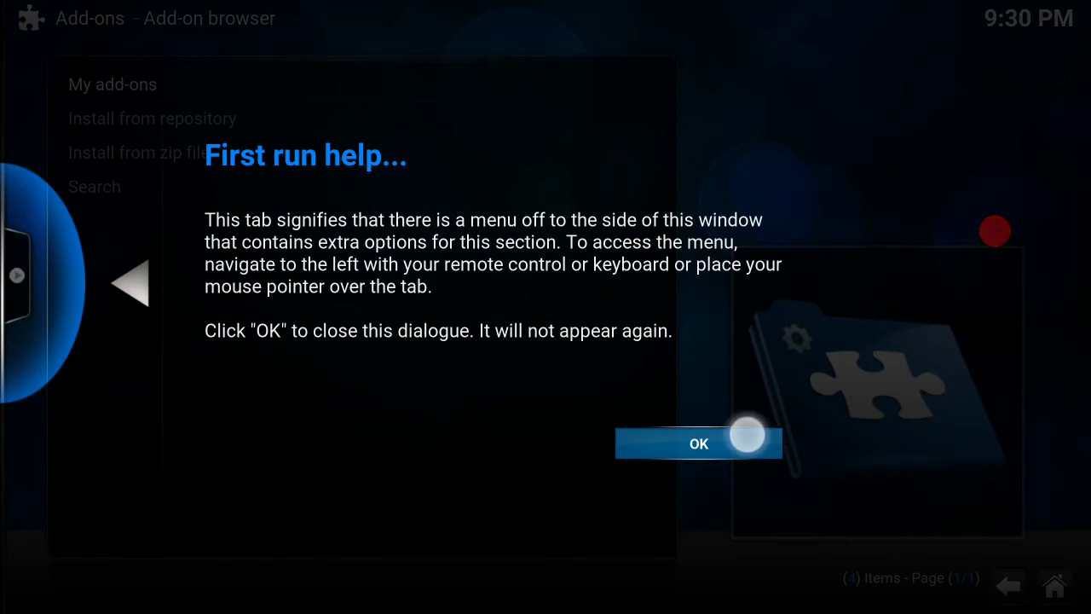
{"action": "key", "text": "BackSpace"}
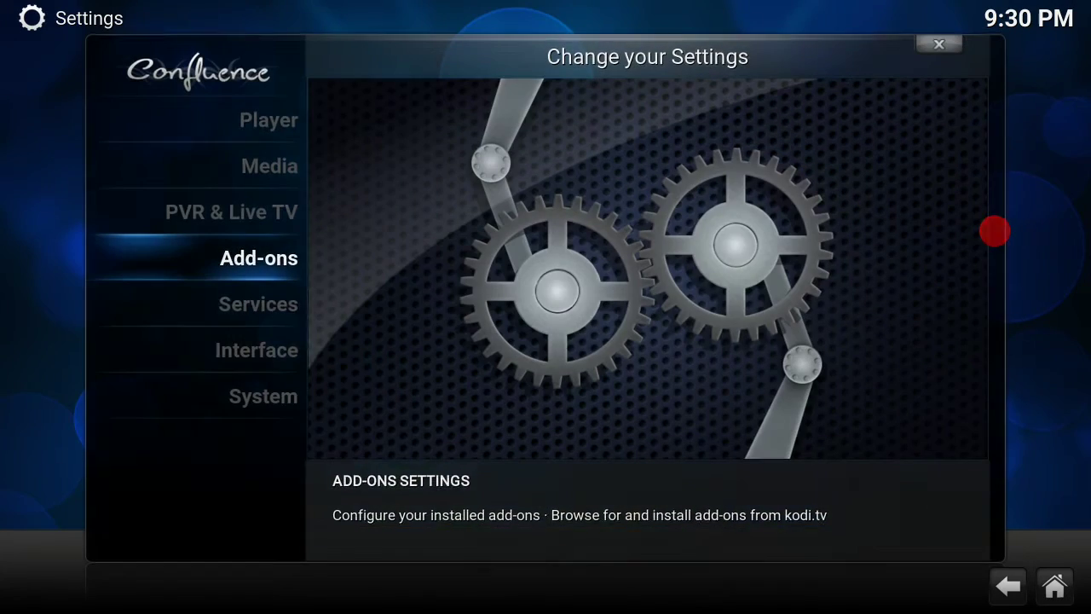
View the Media settings and the Player settings, returning to the settings overview after each.
{"action": "left_click", "coordinate": [268, 166]}
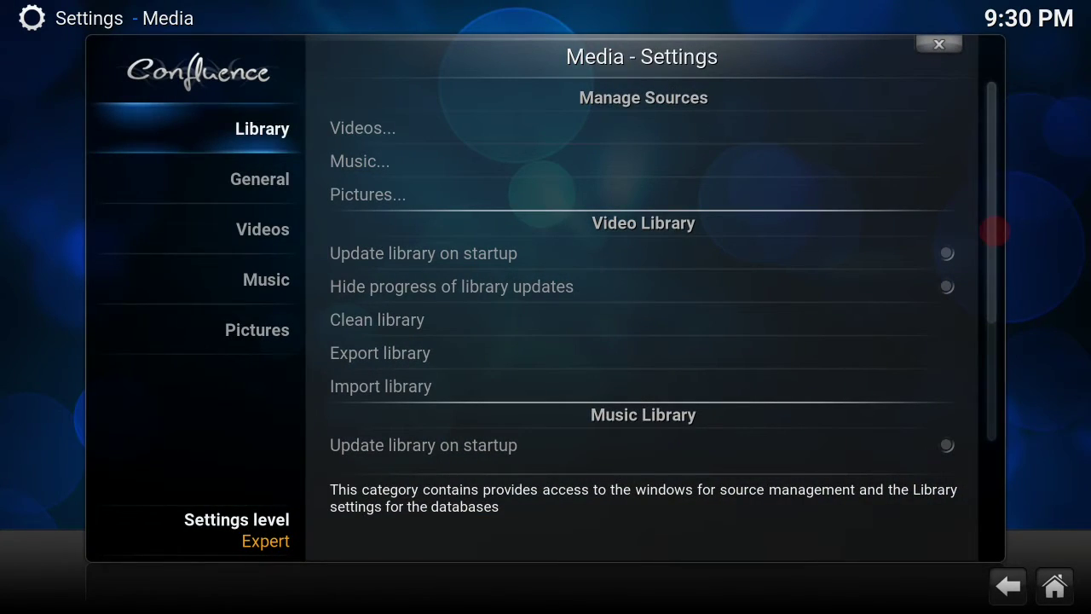
{"action": "right_click", "coordinate": [993, 230]}
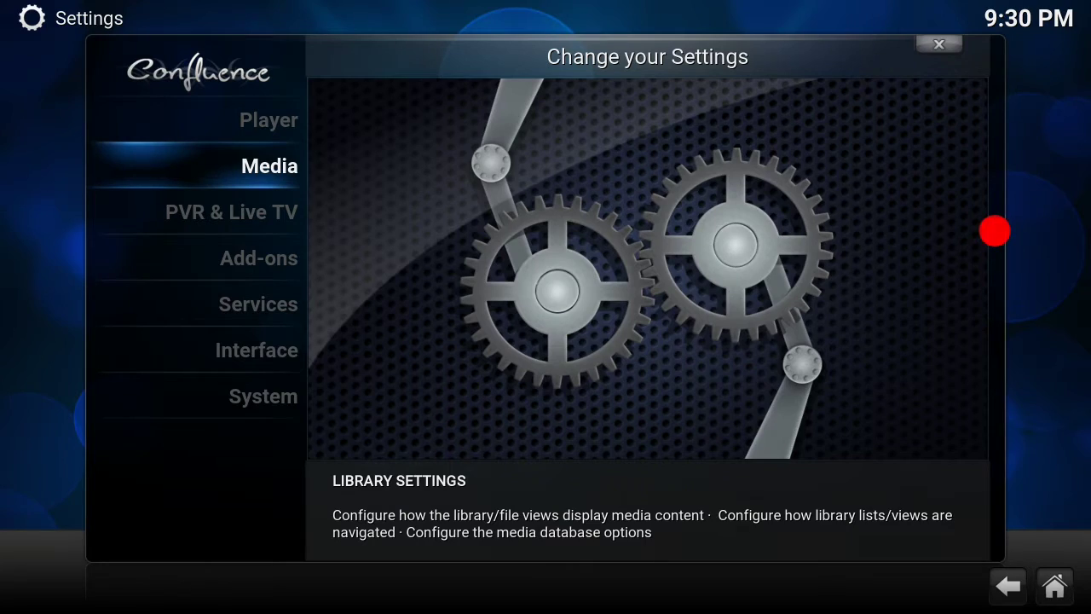
{"action": "key", "text": "Up"}
{"action": "key", "text": "Return"}
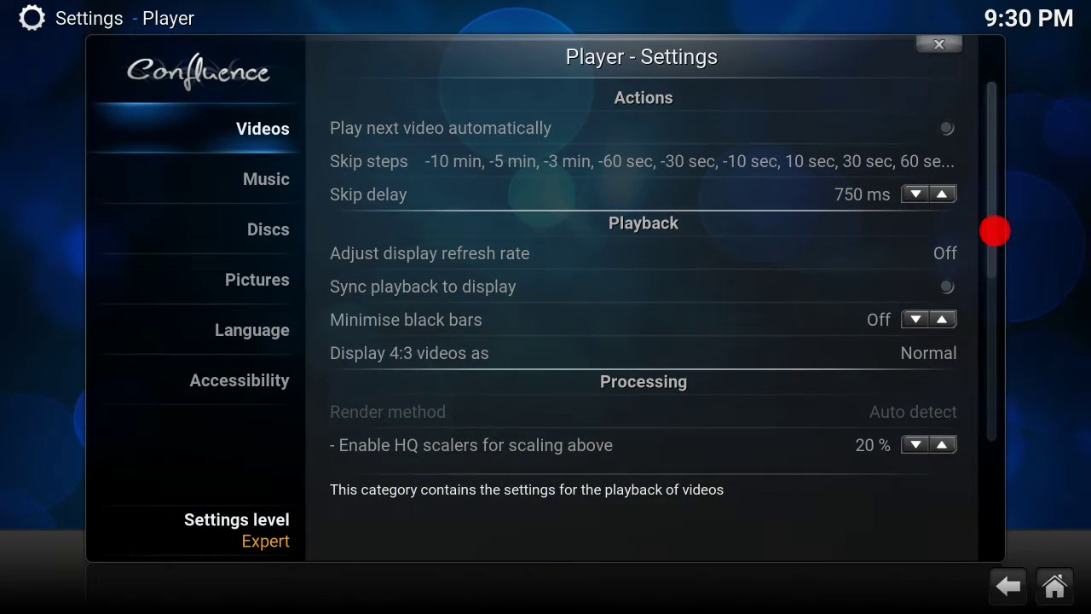
{"action": "right_click", "coordinate": [995, 230]}
Open the Interface settings in the Confluence skin to show the skin options.
{"action": "key", "text": "Down"}
{"action": "key", "text": "Down"}
{"action": "key", "text": "Down"}
{"action": "key", "text": "Down"}
{"action": "key", "text": "Down"}
{"action": "key", "text": "Return"}
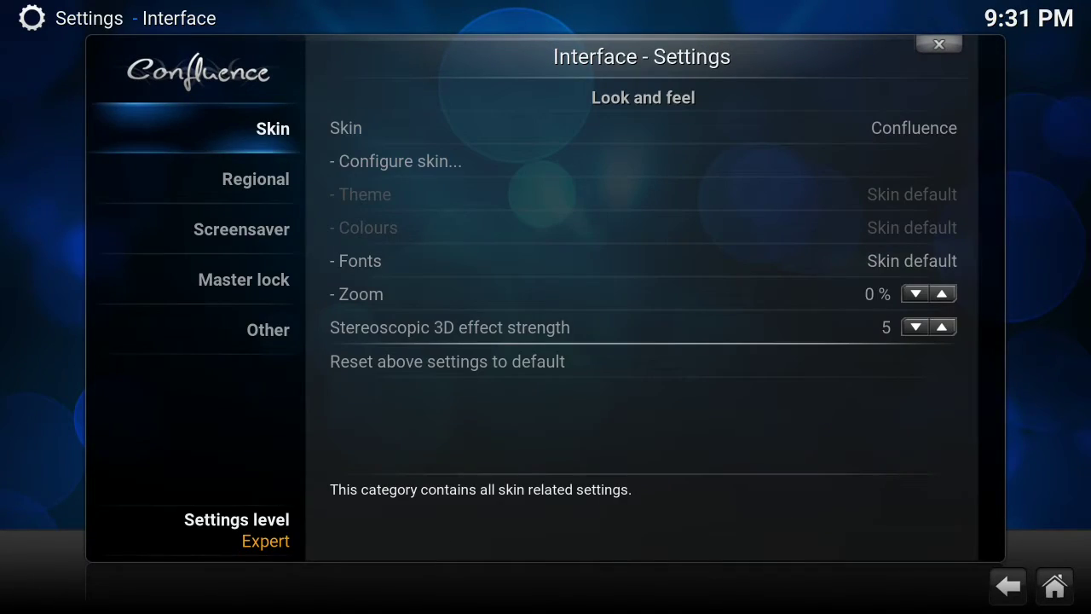
Switch the interface skin to Estuary and keep the change.
{"action": "key", "text": "Right"}
{"action": "key", "text": "Return"}
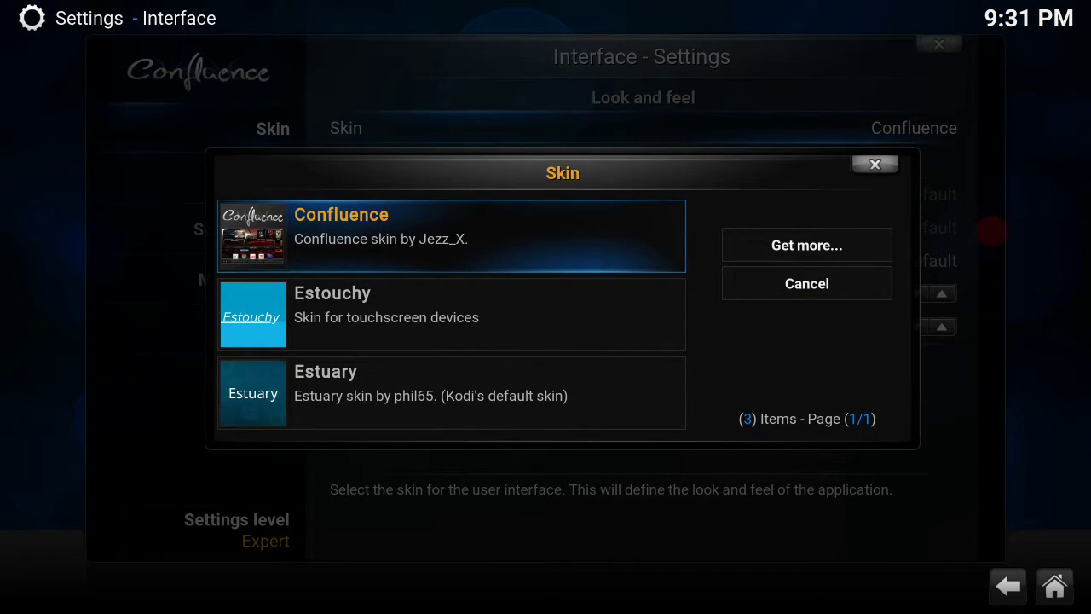
{"action": "key", "text": "Down"}
{"action": "key", "text": "Down"}
{"action": "key", "text": "Return"}
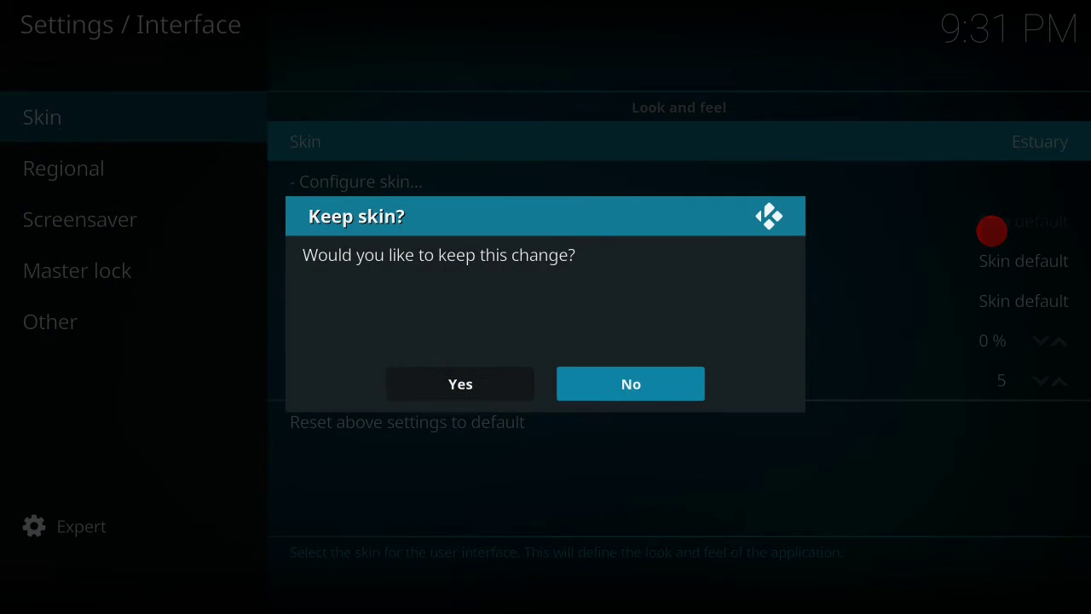
{"action": "key", "text": "Left"}
{"action": "key", "text": "Return"}
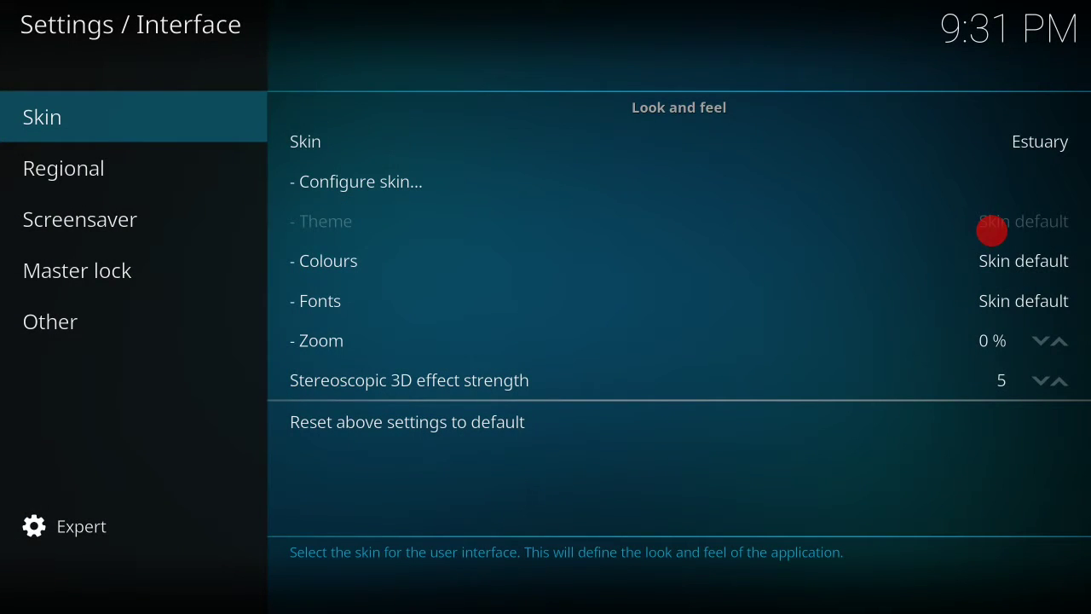
Allow add-ons from unknown sources in the System settings, accept the risk and return to the settings overview.
{"action": "key", "text": "Escape"}
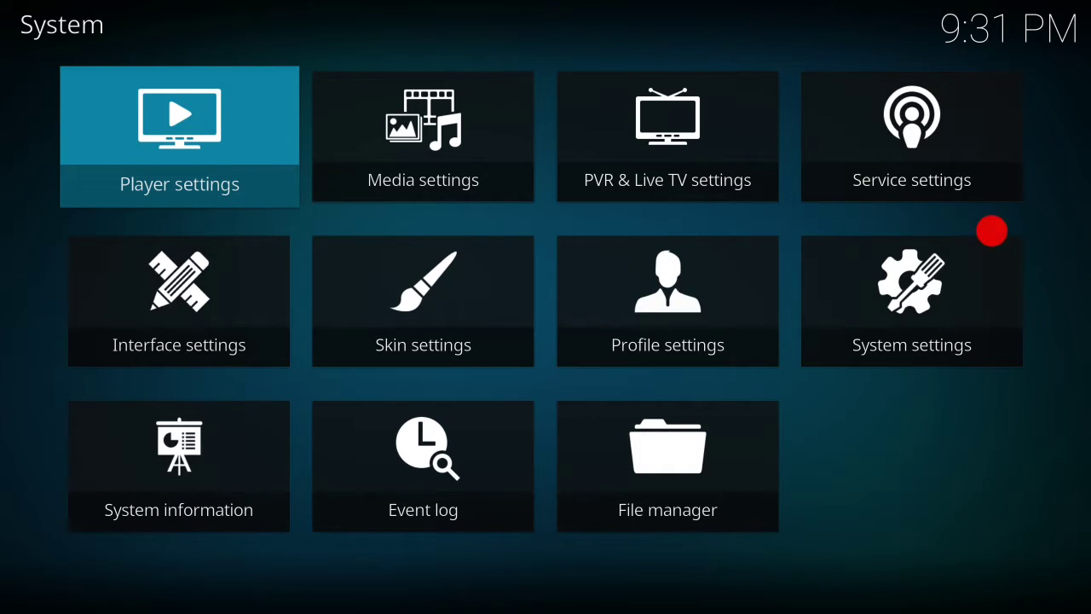
{"action": "left_click", "coordinate": [892, 316]}
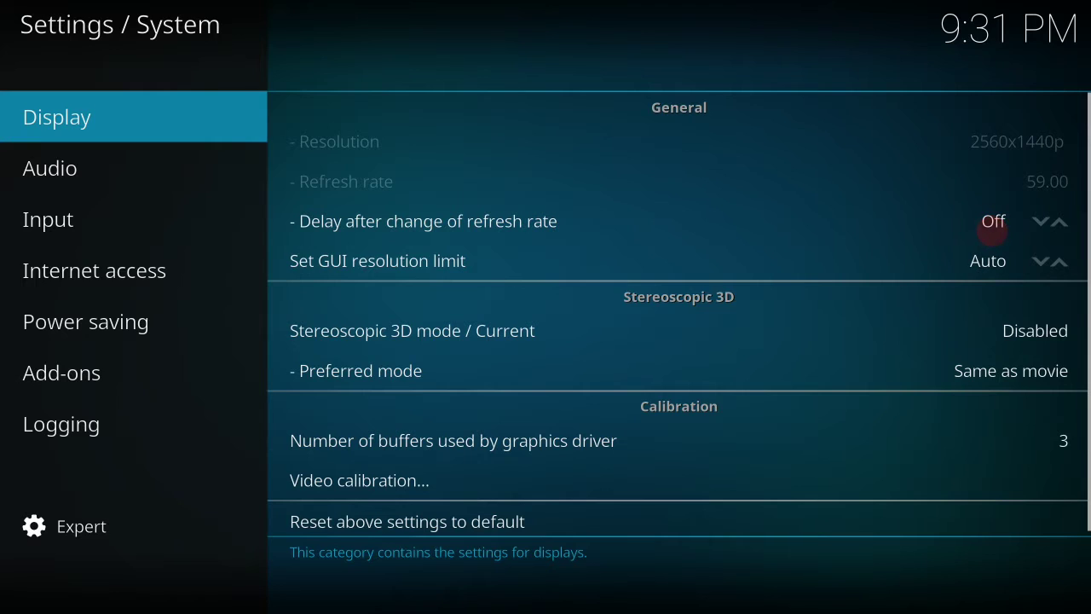
{"action": "left_click", "coordinate": [129, 373]}
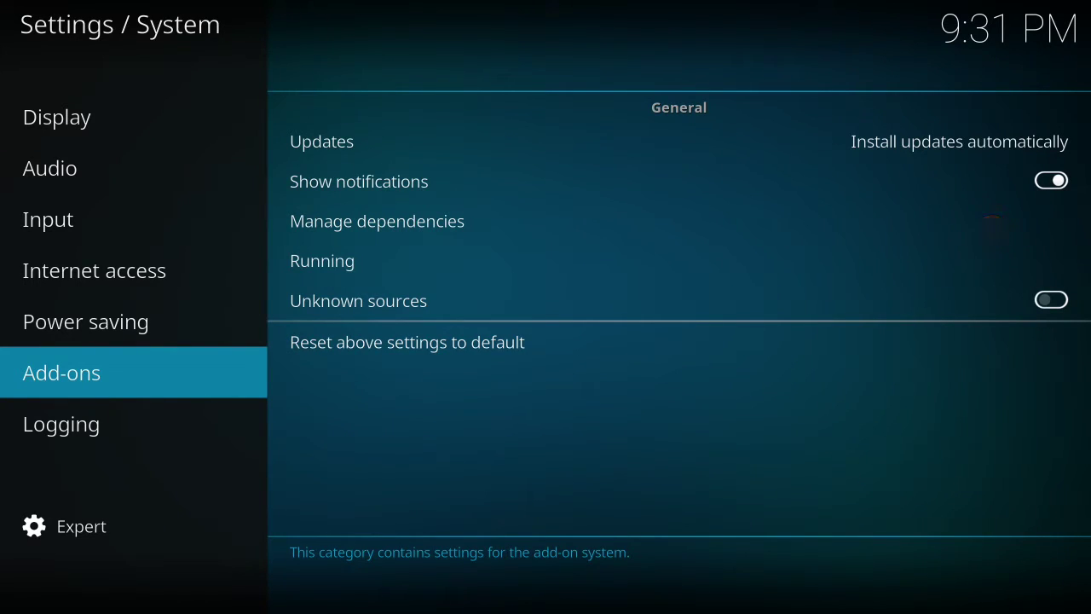
{"action": "left_click", "coordinate": [1051, 300]}
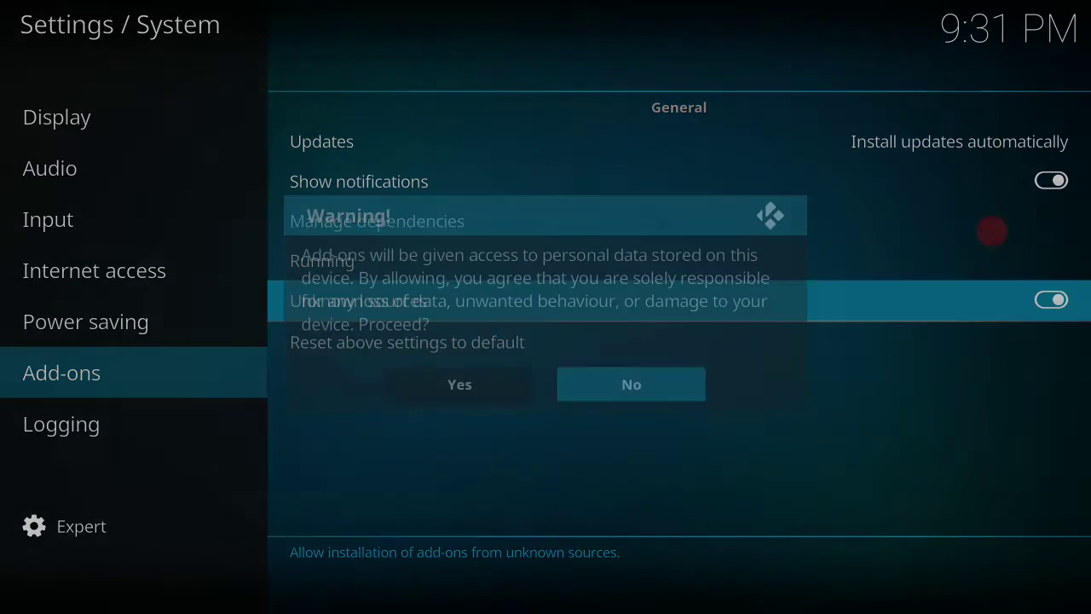
{"action": "left_click", "coordinate": [460, 383]}
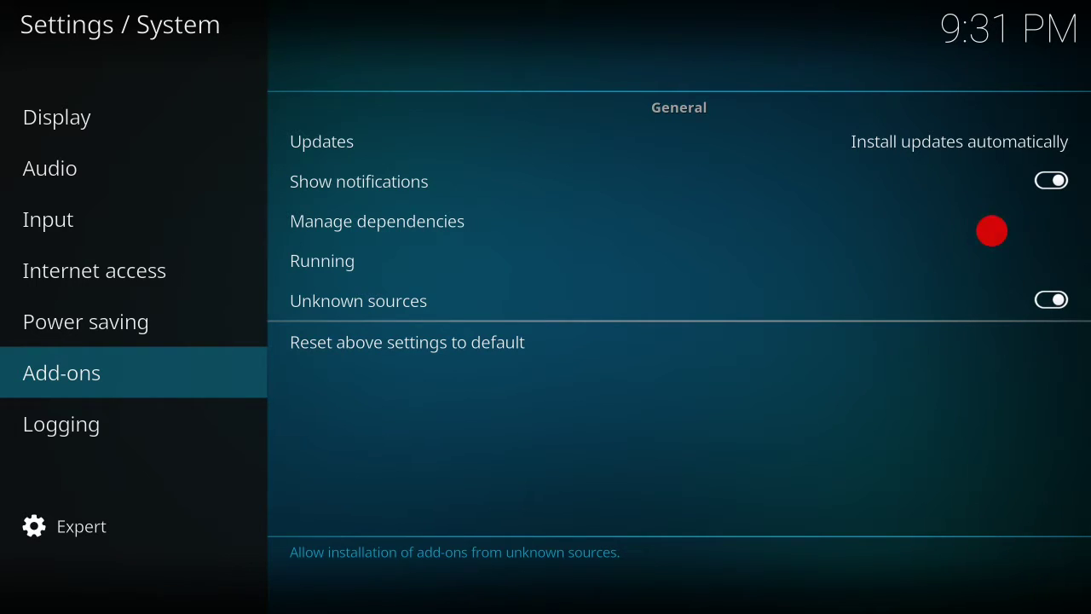
{"action": "right_click", "coordinate": [991, 231]}
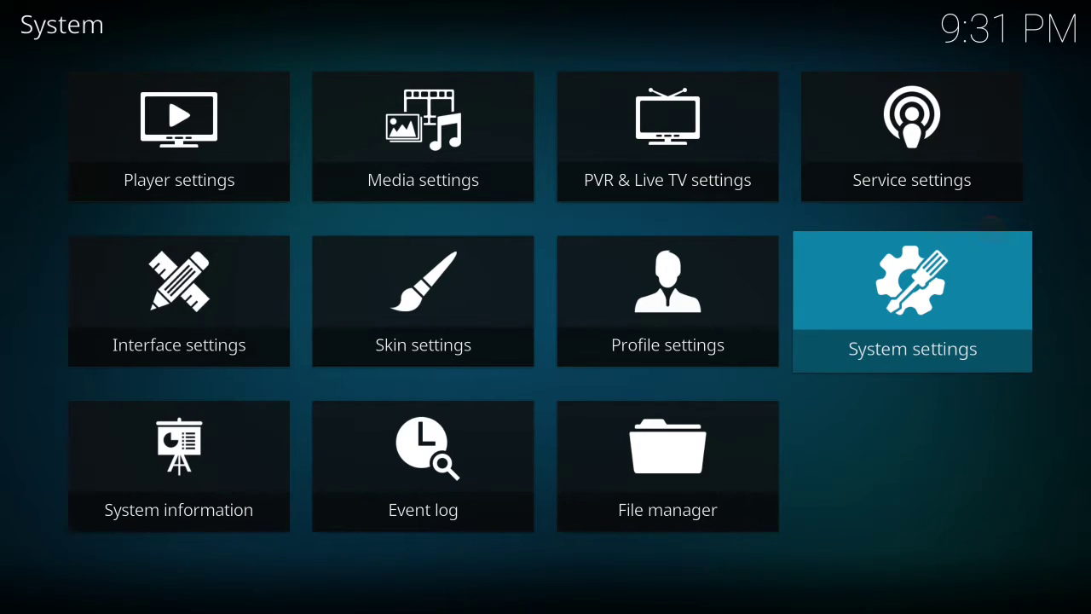
{"action": "right_click", "coordinate": [991, 231]}
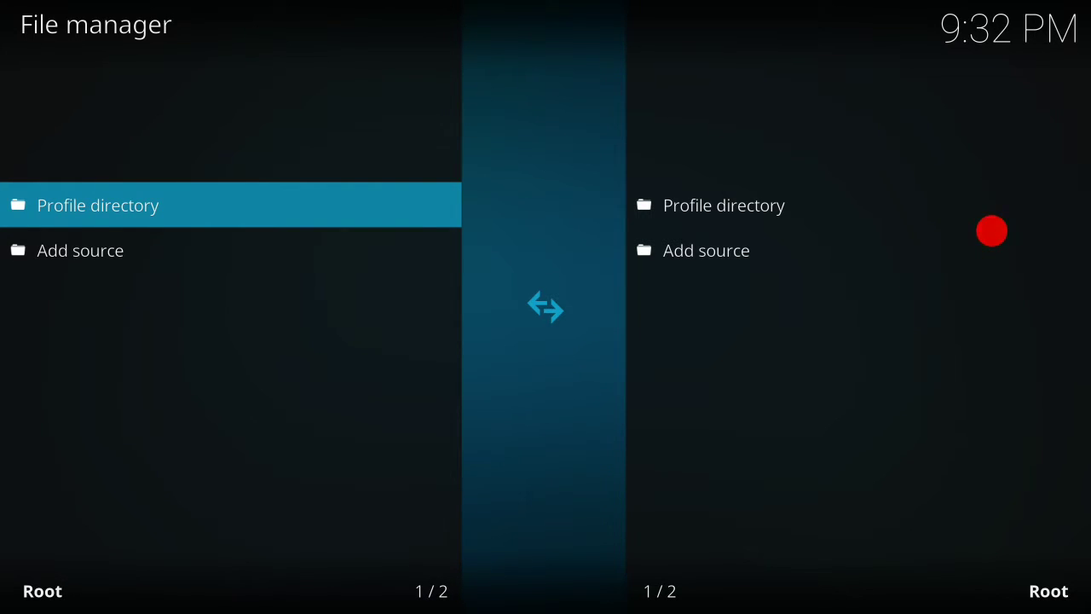
{"action": "left_click", "coordinate": [137, 260]}
{"action": "left_click", "coordinate": [574, 222]}
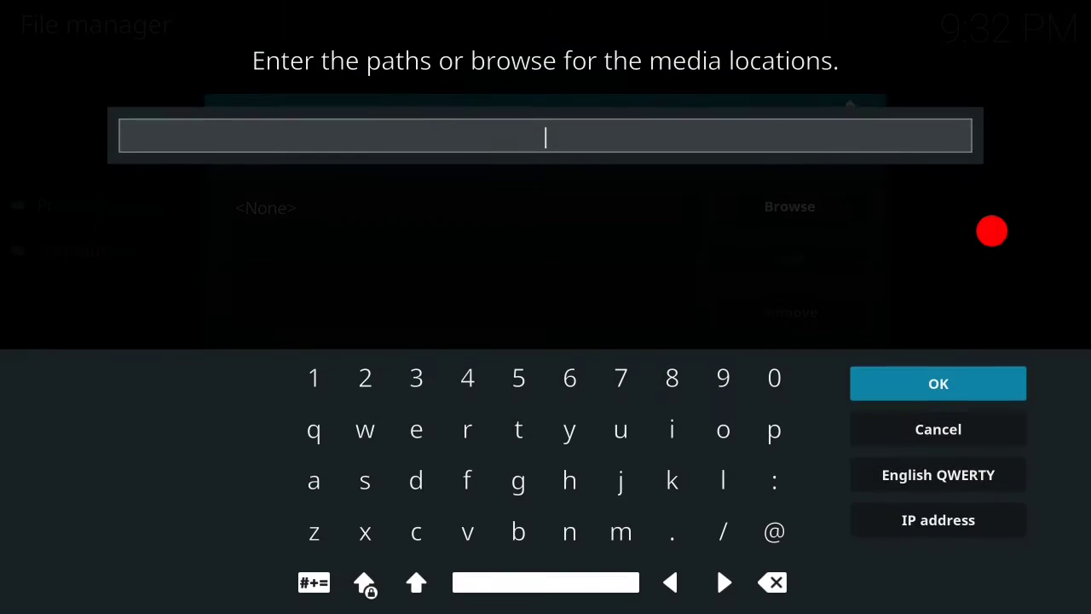
{"action": "left_click", "coordinate": [569, 478]}
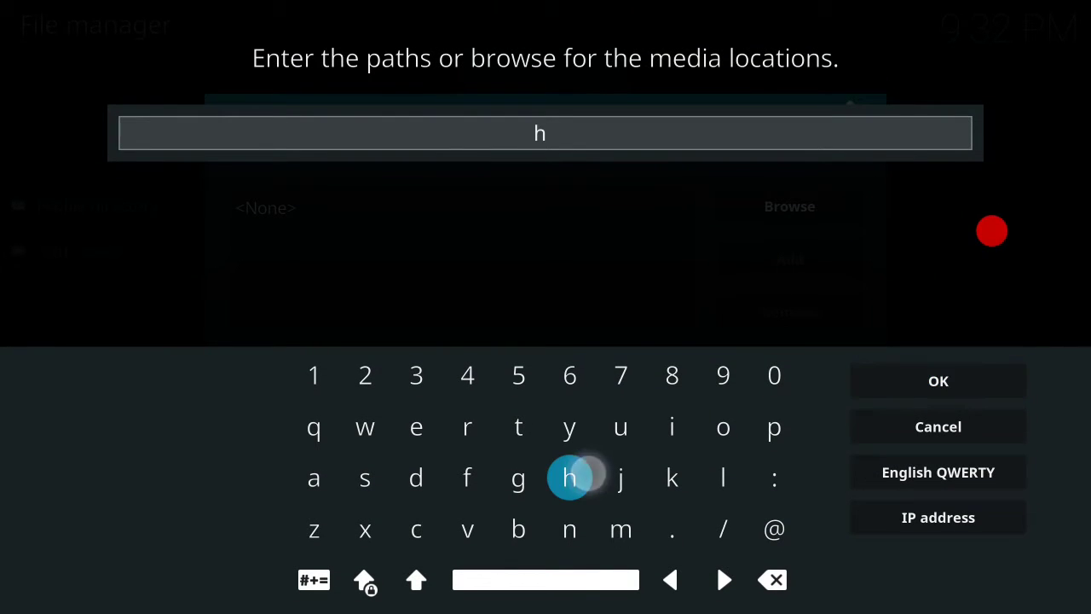
{"action": "left_click", "coordinate": [518, 427]}
{"action": "left_click", "coordinate": [518, 426]}
{"action": "left_click", "coordinate": [773, 427]}
{"action": "left_click", "coordinate": [773, 478]}
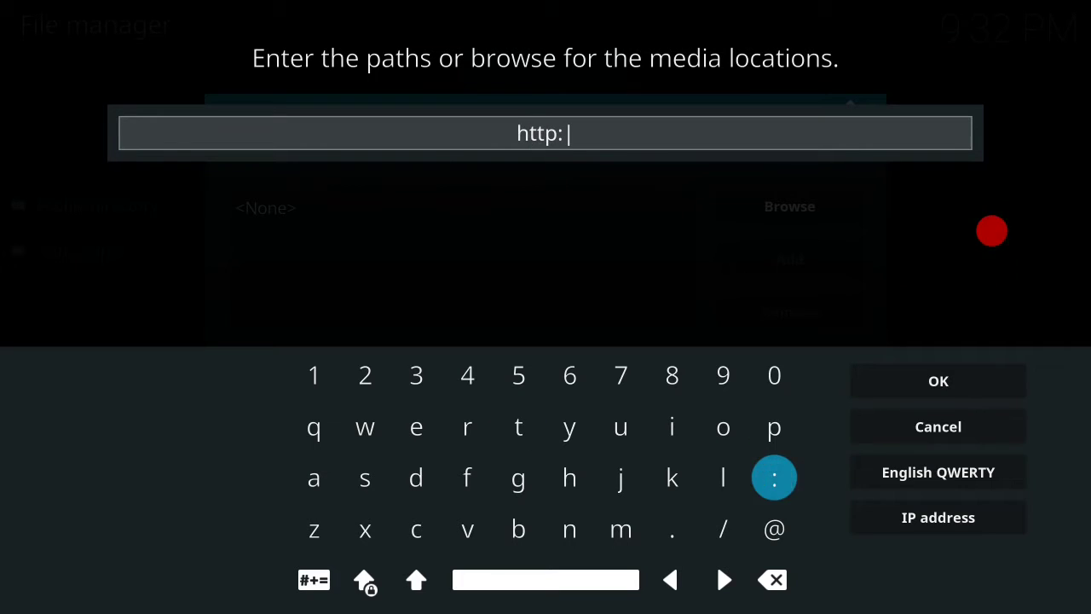
{"action": "left_click", "coordinate": [722, 530]}
{"action": "left_click", "coordinate": [723, 529]}
{"action": "left_click", "coordinate": [416, 427]}
{"action": "left_click", "coordinate": [569, 529]}
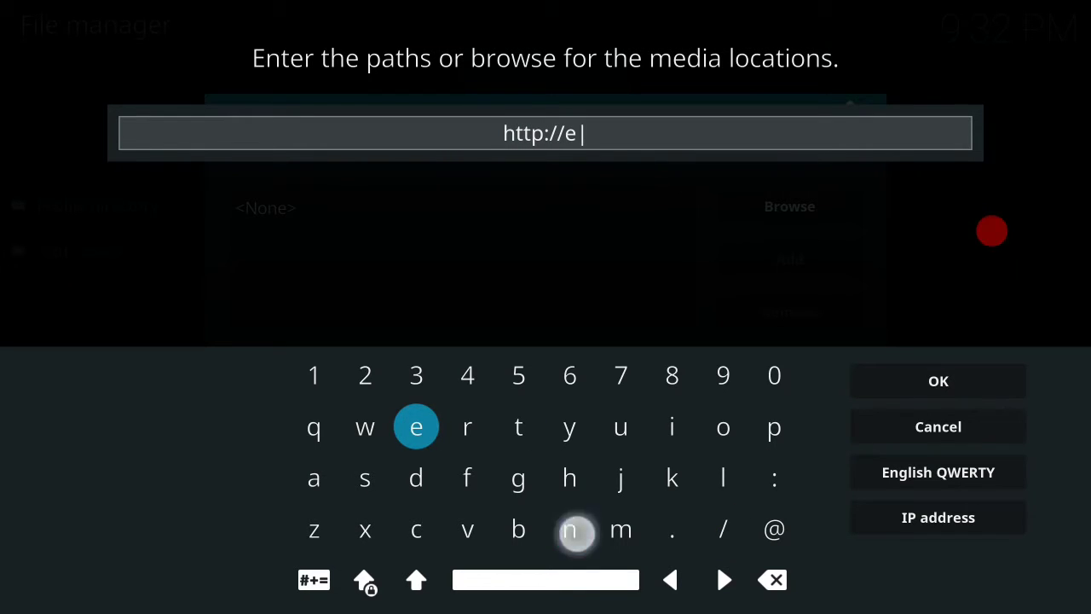
{"action": "left_click", "coordinate": [415, 478]}
{"action": "left_click", "coordinate": [722, 478]}
{"action": "left_click", "coordinate": [416, 427]}
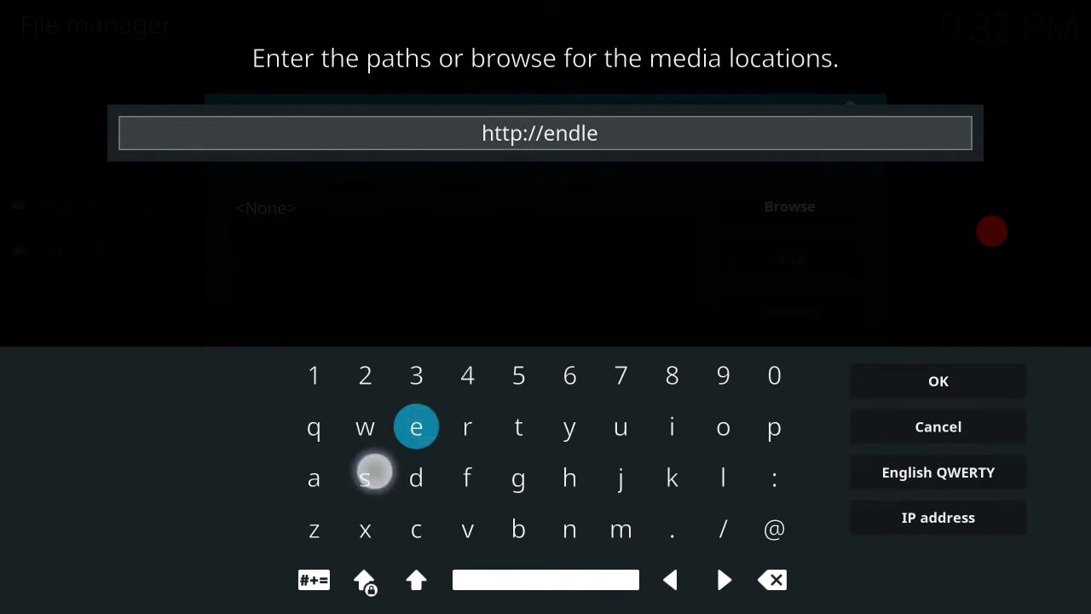
{"action": "left_click", "coordinate": [364, 478]}
{"action": "left_click", "coordinate": [365, 478]}
{"action": "left_click", "coordinate": [671, 427]}
{"action": "left_click", "coordinate": [774, 427]}
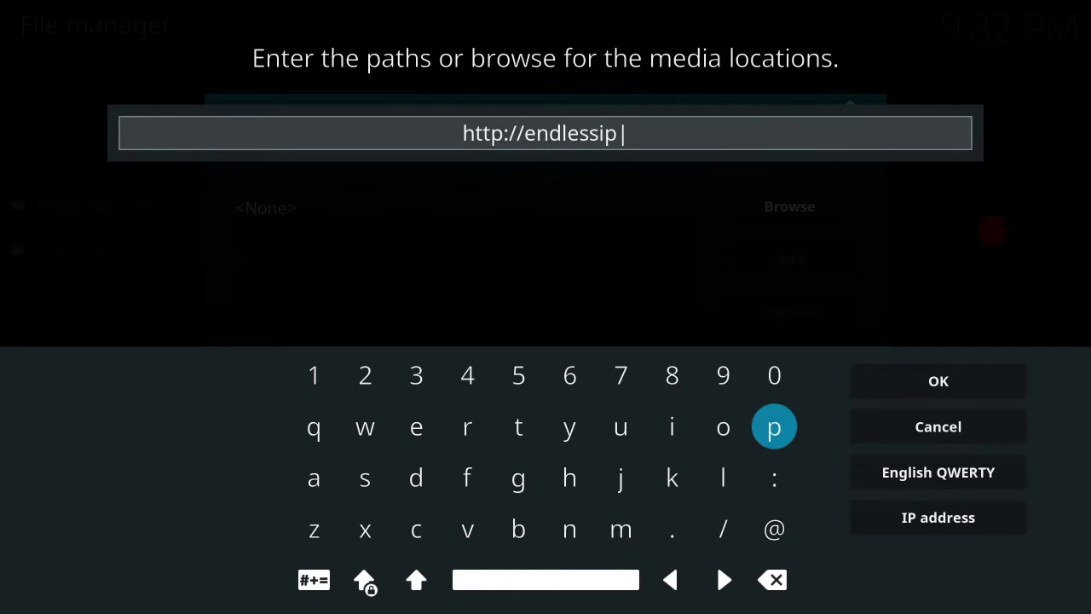
{"action": "left_click", "coordinate": [518, 427]}
{"action": "left_click", "coordinate": [467, 530]}
{"action": "left_click", "coordinate": [671, 529]}
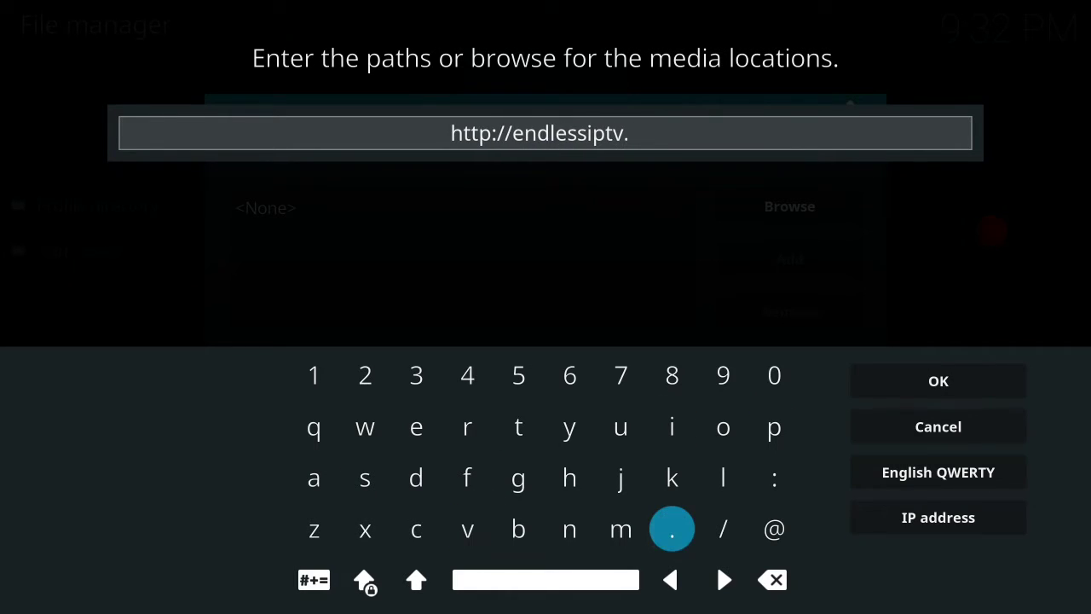
{"action": "left_click", "coordinate": [365, 529]}
{"action": "left_click", "coordinate": [570, 427]}
{"action": "left_click", "coordinate": [314, 529]}
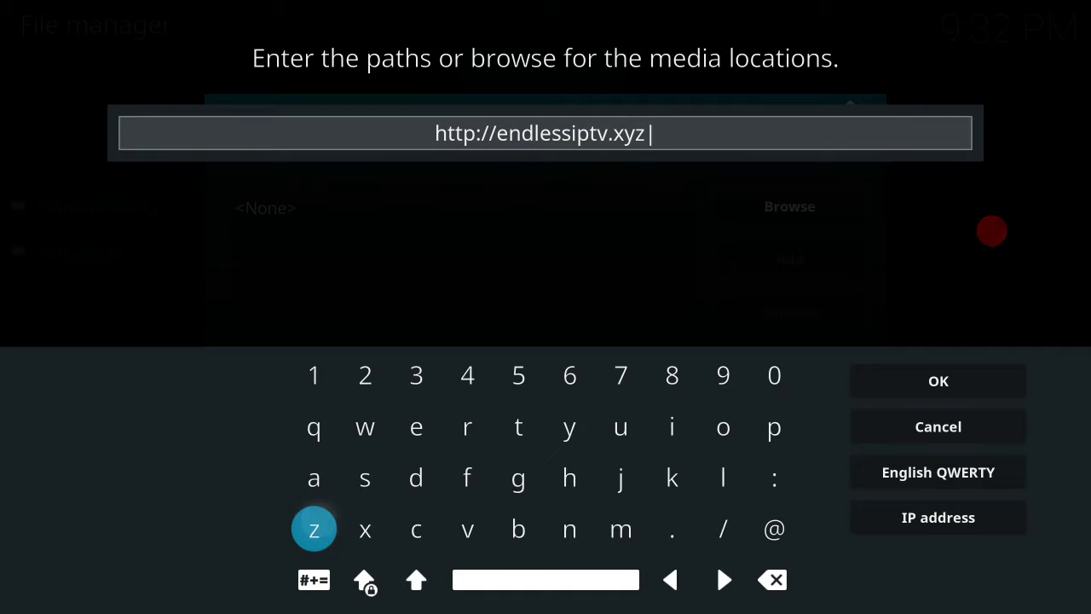
{"action": "left_click", "coordinate": [722, 529]}
{"action": "left_click", "coordinate": [416, 427]}
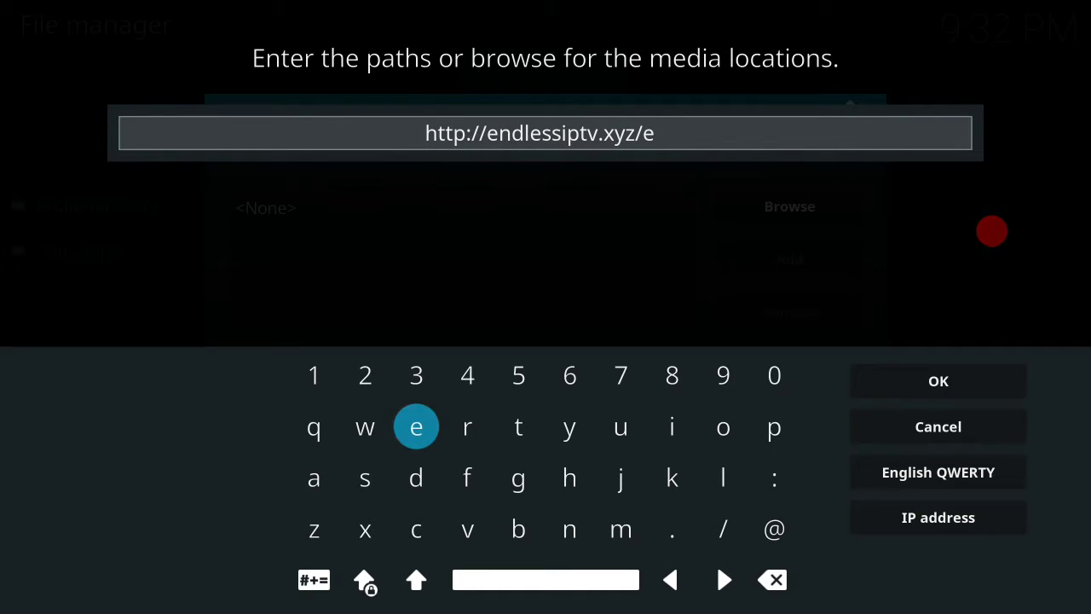
{"action": "left_click", "coordinate": [569, 529]}
{"action": "left_click", "coordinate": [416, 478]}
{"action": "key", "text": "Return"}
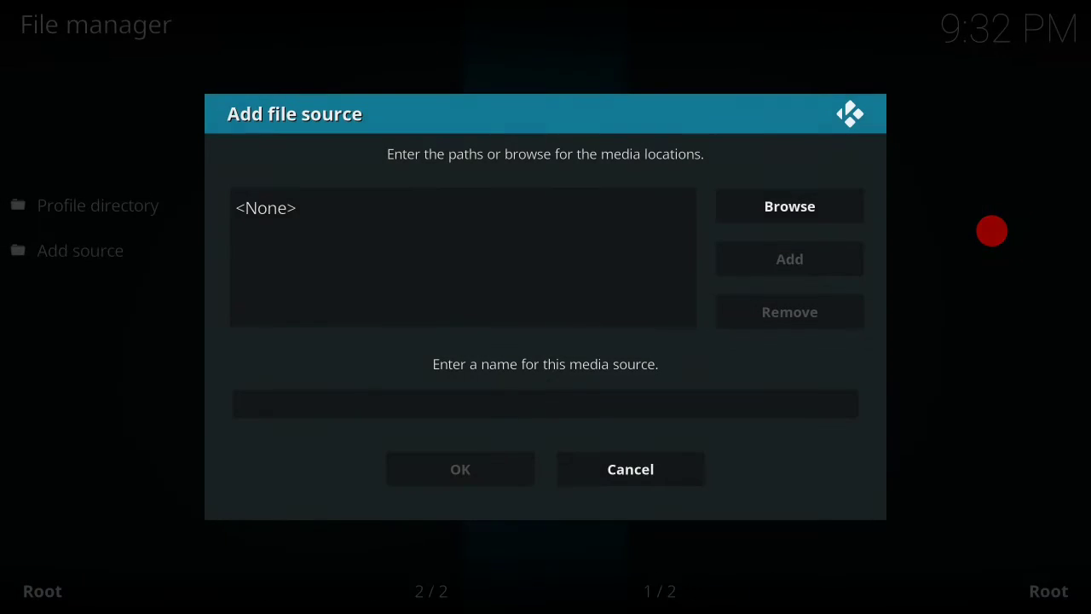
{"action": "left_click", "coordinate": [460, 468]}
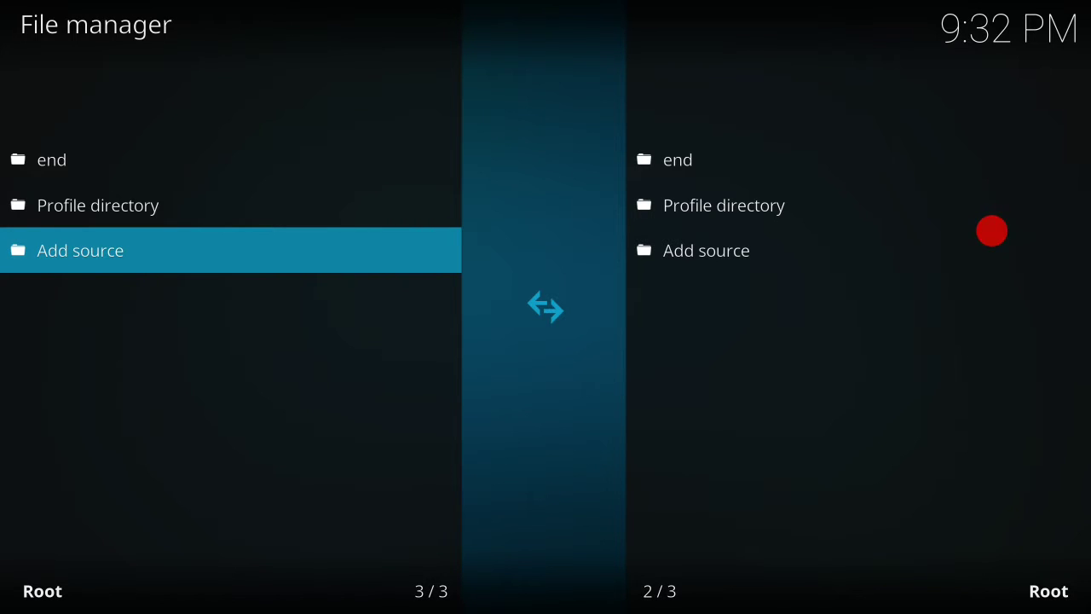
Return to the home screen and open the add-on browser from the Add-ons section.
{"action": "key", "text": "BackSpace"}
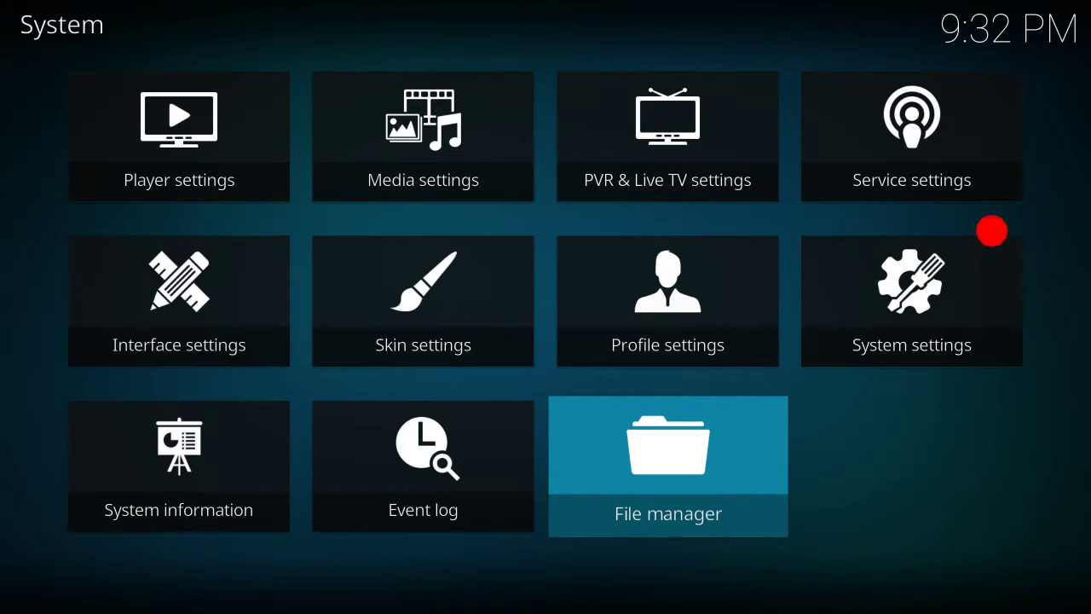
{"action": "key", "text": "BackSpace"}
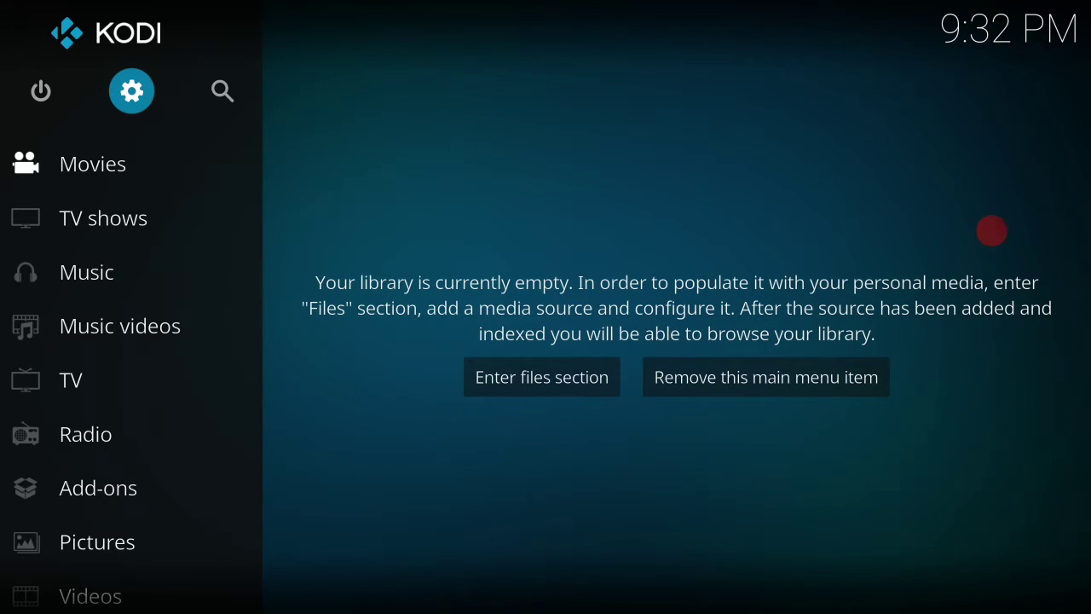
{"action": "left_click", "coordinate": [122, 487]}
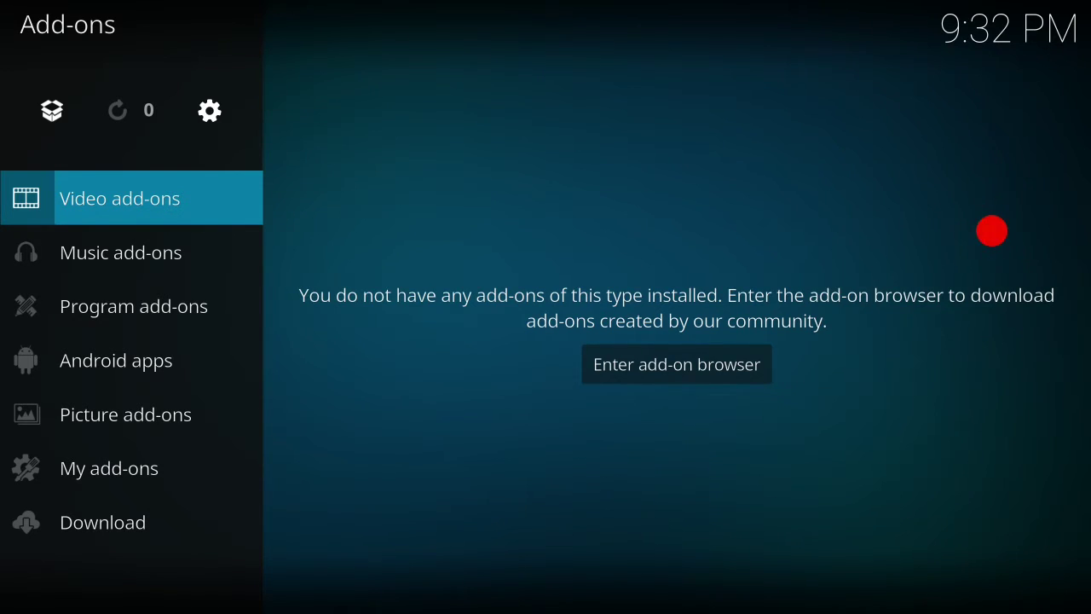
{"action": "key", "text": "Right"}
{"action": "key", "text": "Return"}
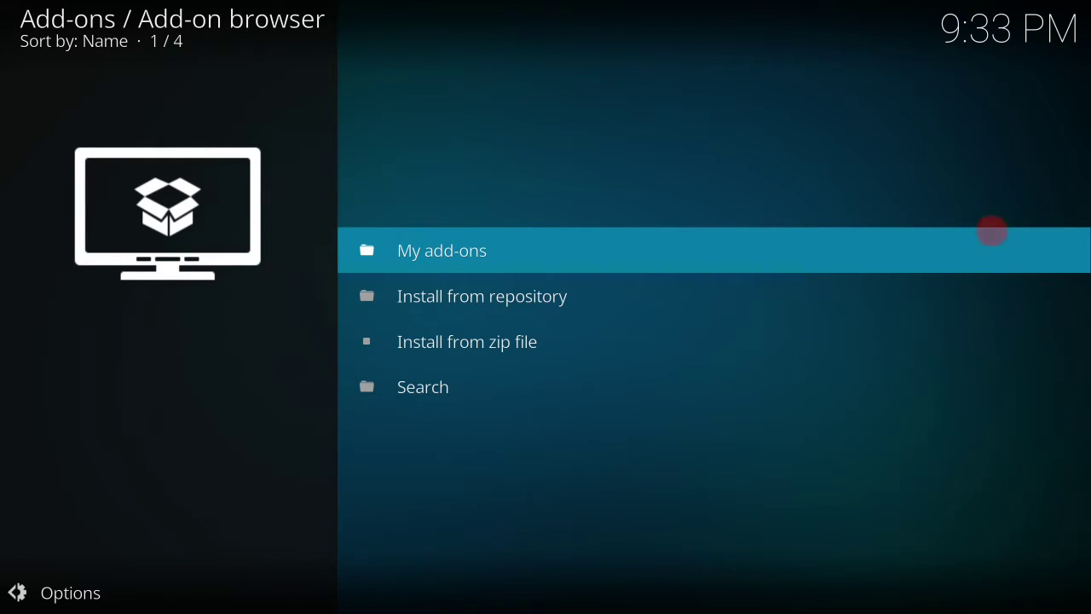
View the category list of the Kodi Add-on repository and return to the add-on browser.
{"action": "key", "text": "Escape"}
{"action": "key", "text": "Escape"}
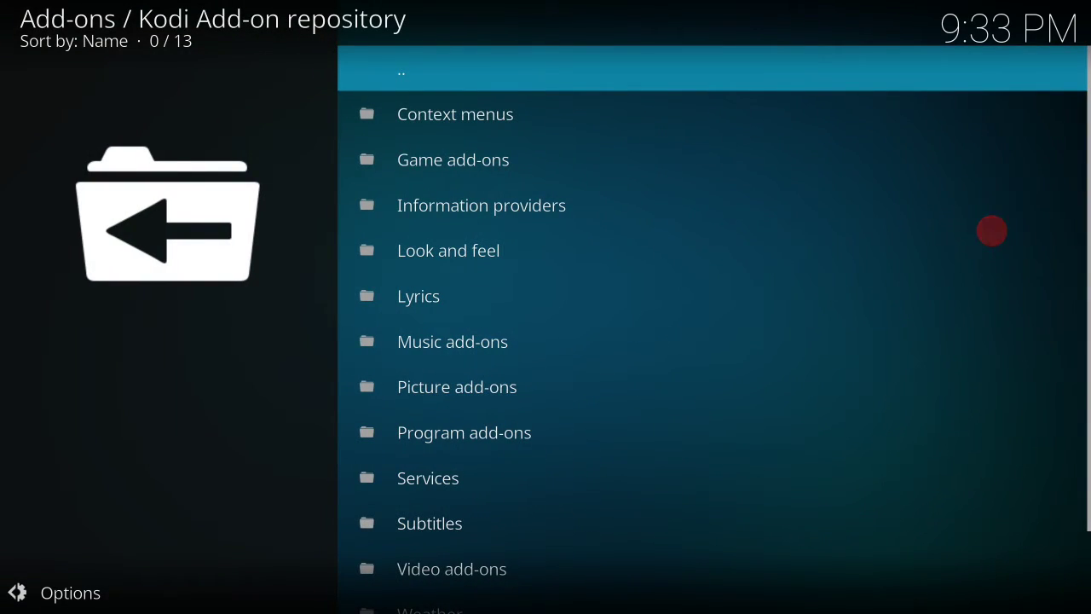
{"action": "left_click", "coordinate": [535, 73]}
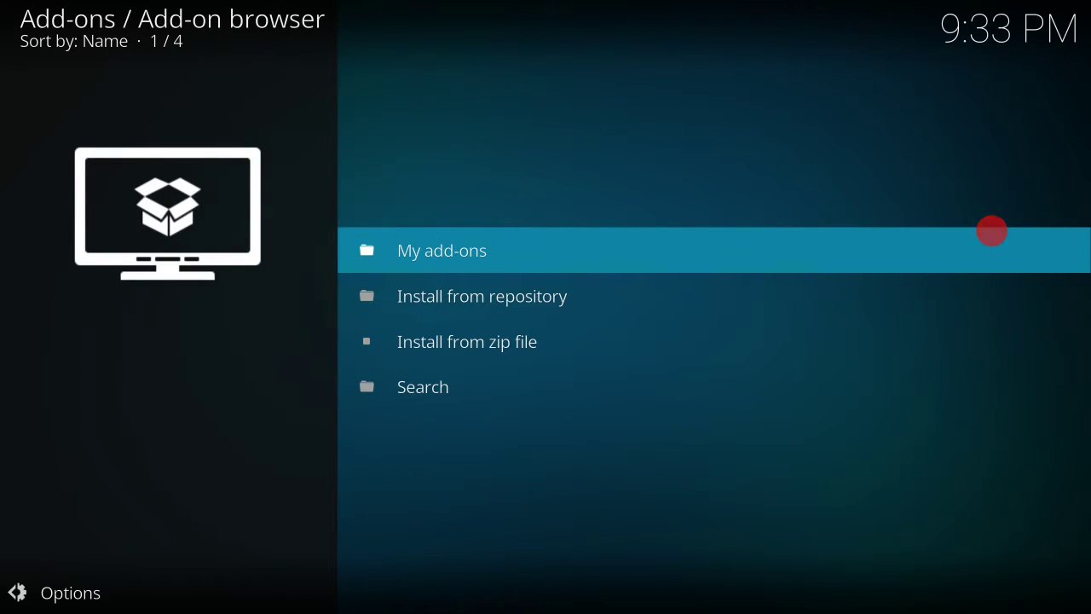
Install plugin.video.Endless-0.8.1.zip as a zip add-on from the addon folder of the end source.
{"action": "key", "text": "Down"}
{"action": "key", "text": "Down"}
{"action": "key", "text": "Return"}
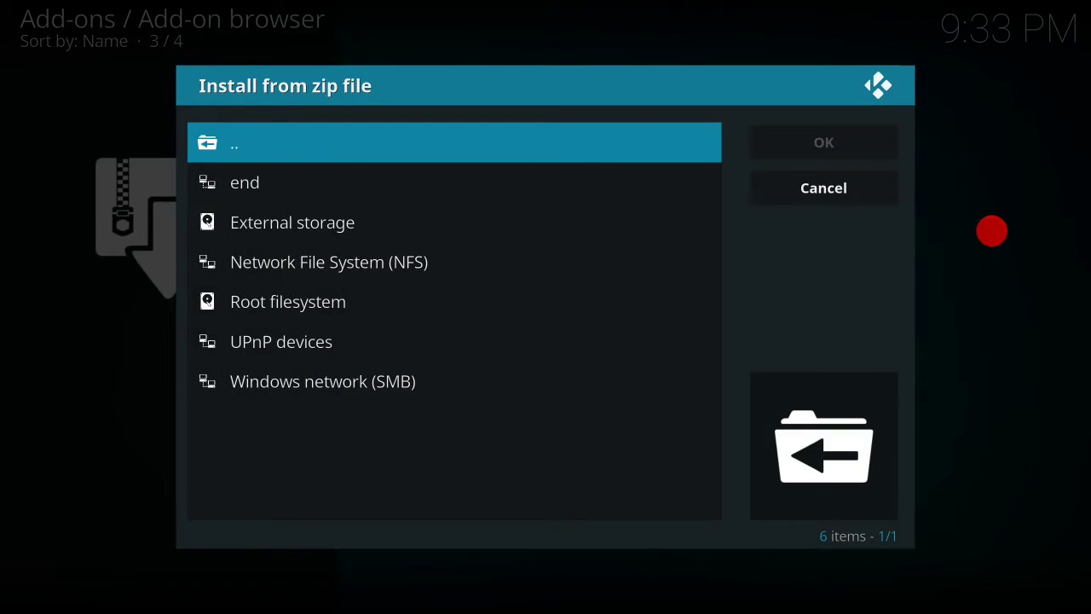
{"action": "left_click", "coordinate": [424, 183]}
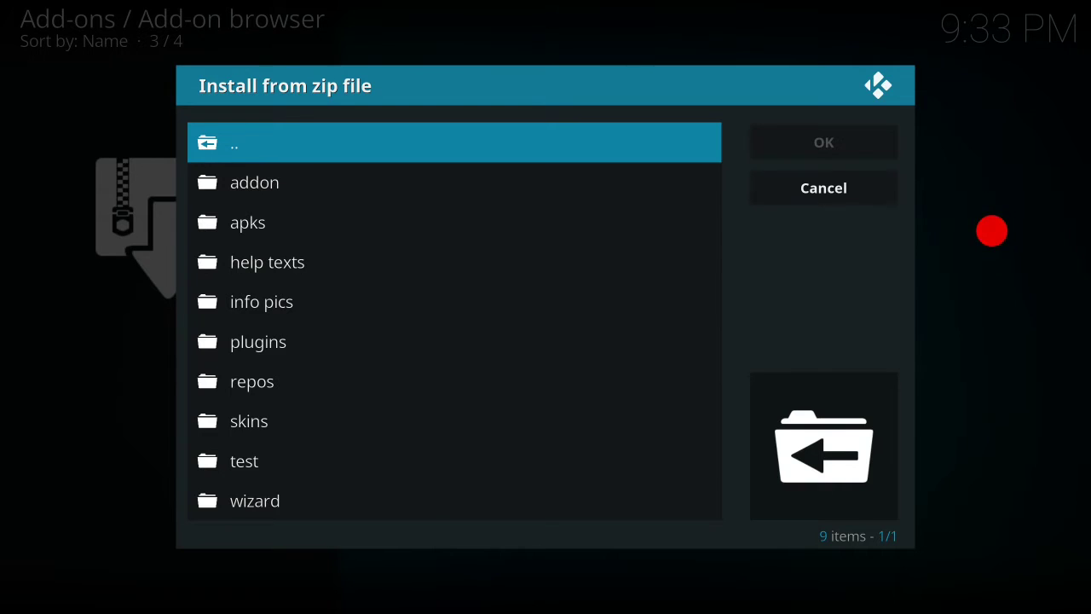
{"action": "left_click", "coordinate": [392, 185]}
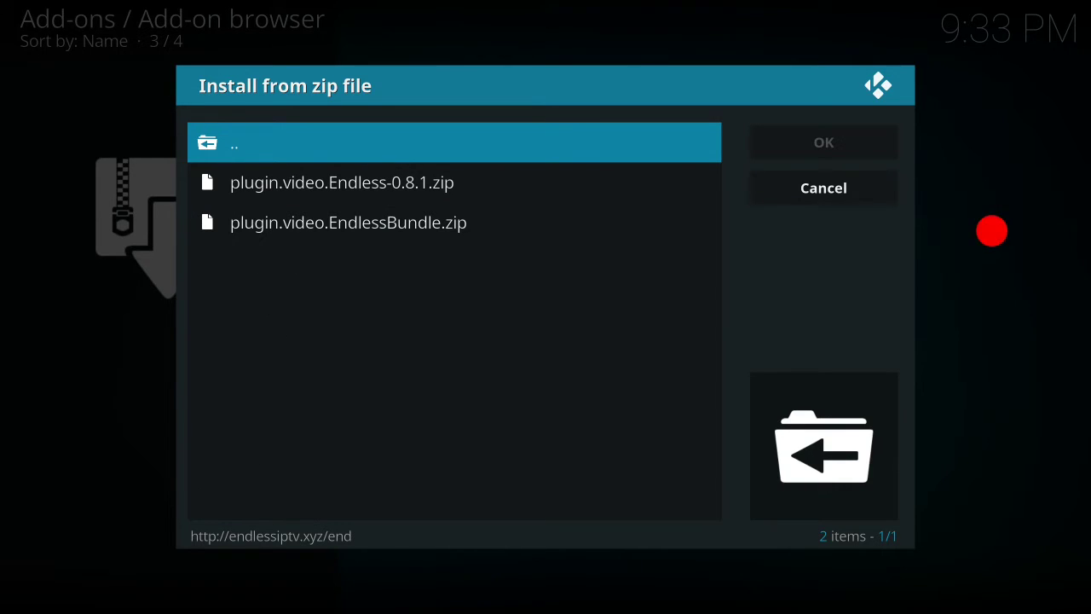
{"action": "left_click", "coordinate": [489, 180]}
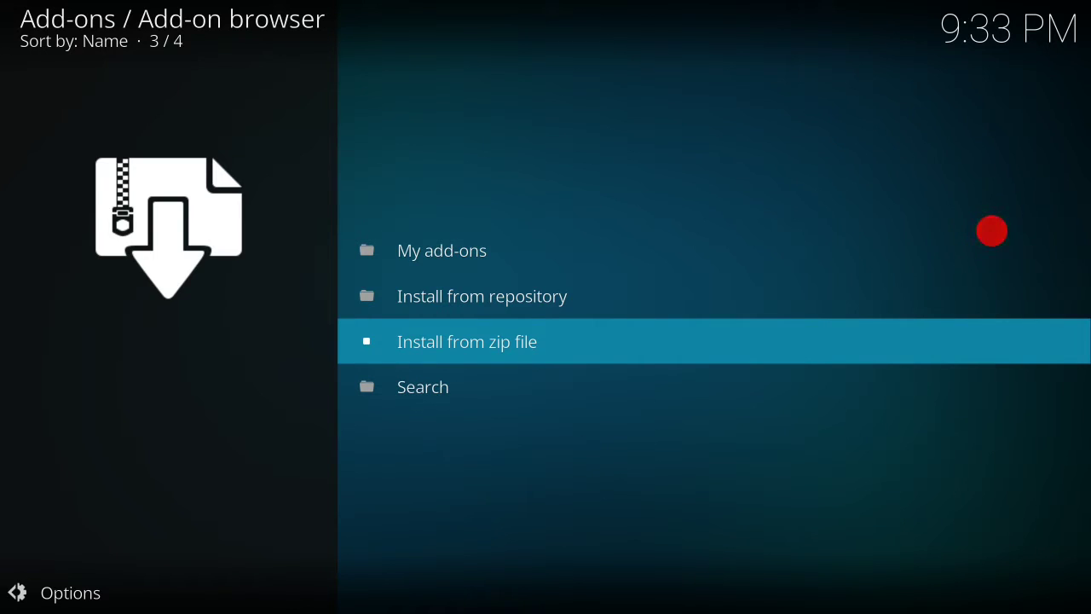
Return to the add-on browser from the Add-ons section and install plugin.video.wizard.zip as a zip add-on from the end source.
{"action": "key", "text": "BackSpace"}
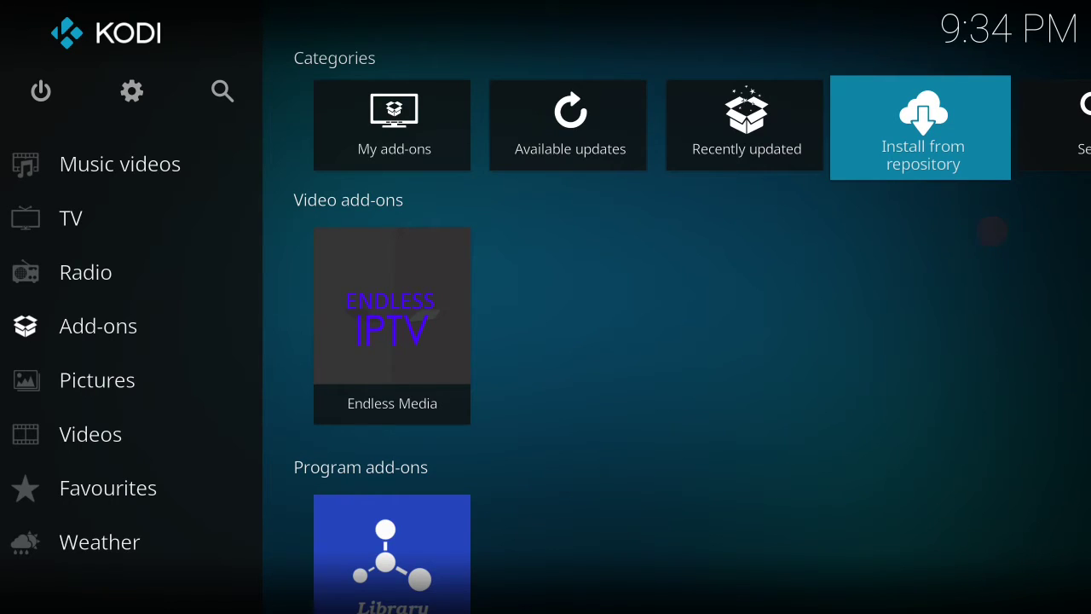
{"action": "left_click", "coordinate": [151, 323]}
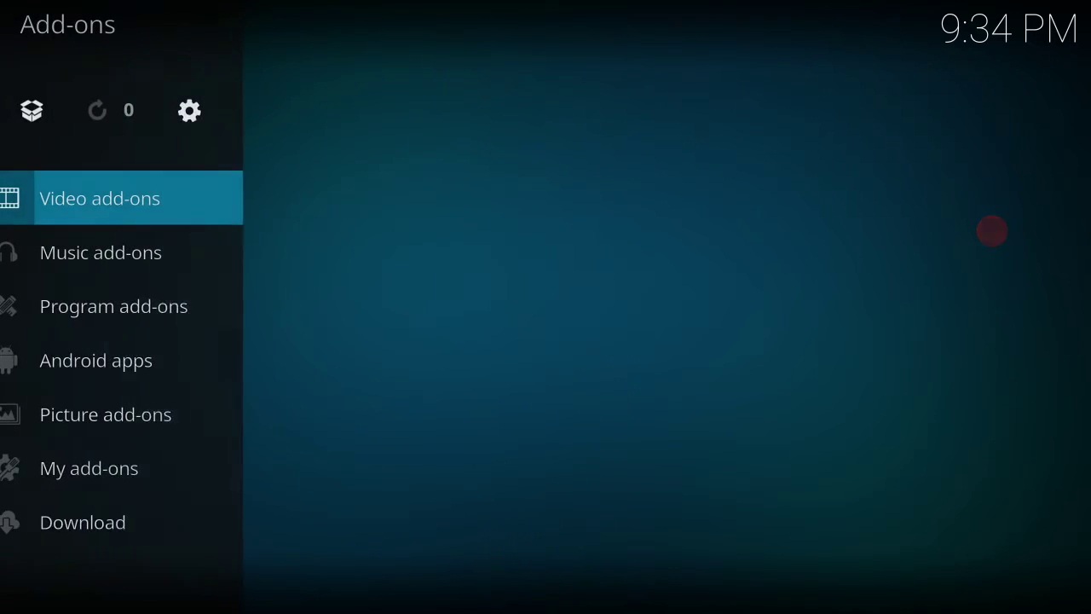
{"action": "left_click", "coordinate": [52, 110]}
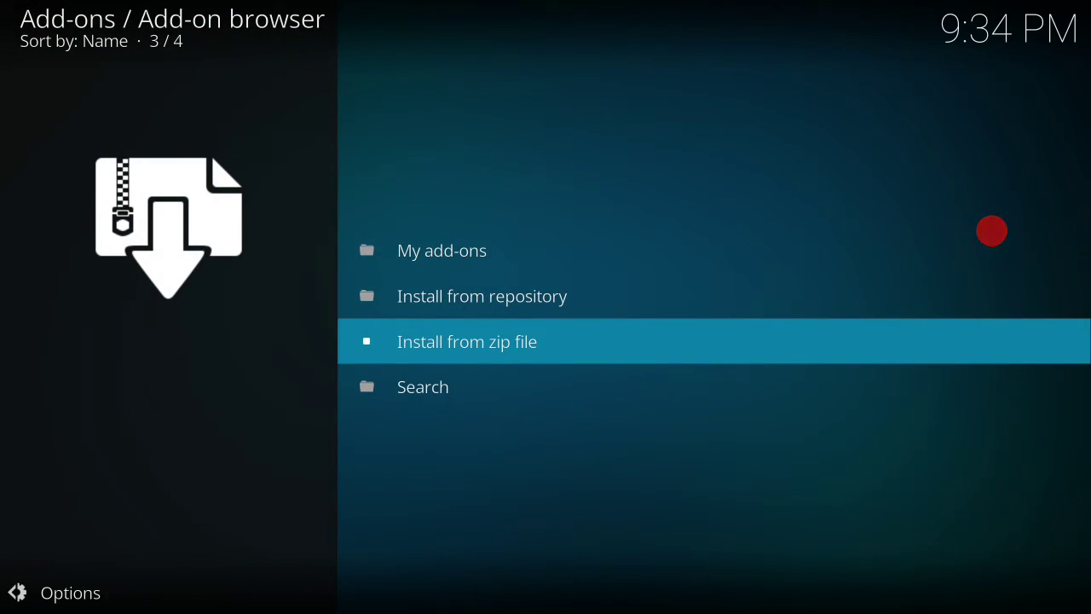
{"action": "key", "text": "Return"}
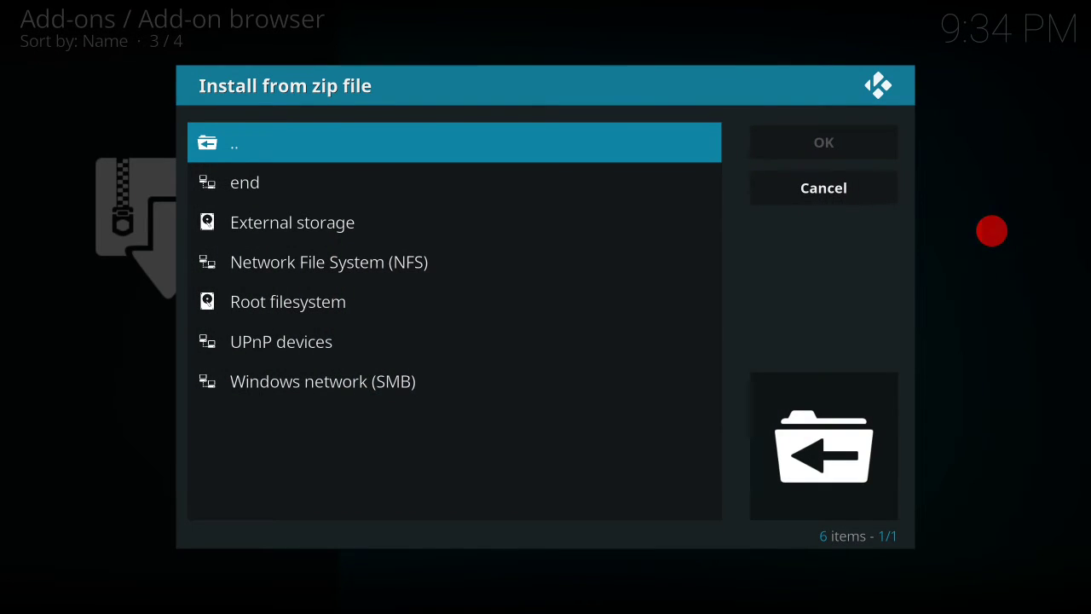
{"action": "left_click", "coordinate": [324, 184]}
{"action": "left_click", "coordinate": [346, 490]}
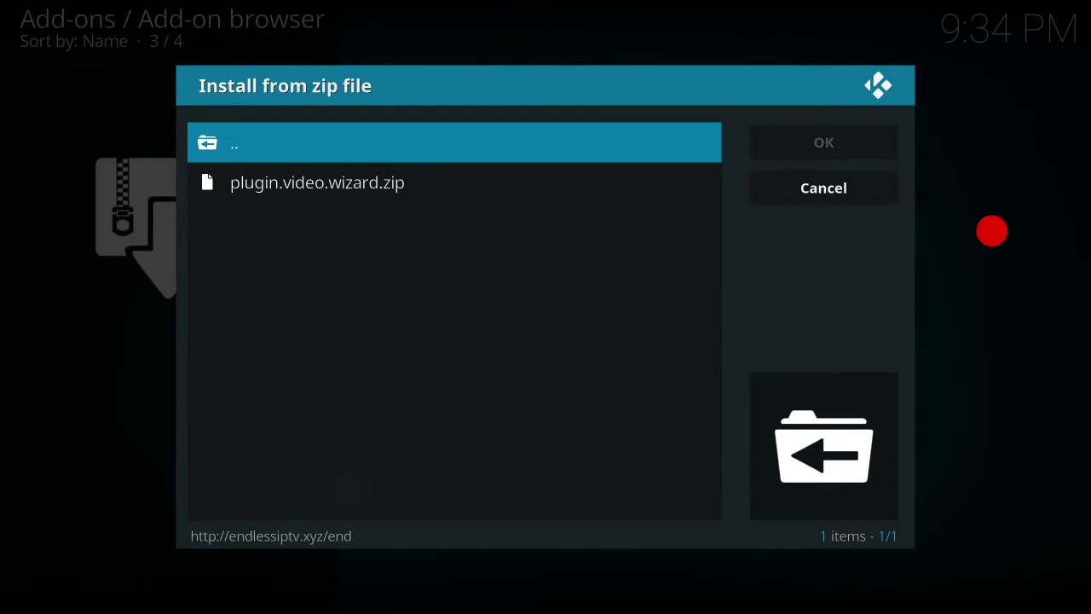
{"action": "left_click", "coordinate": [317, 182]}
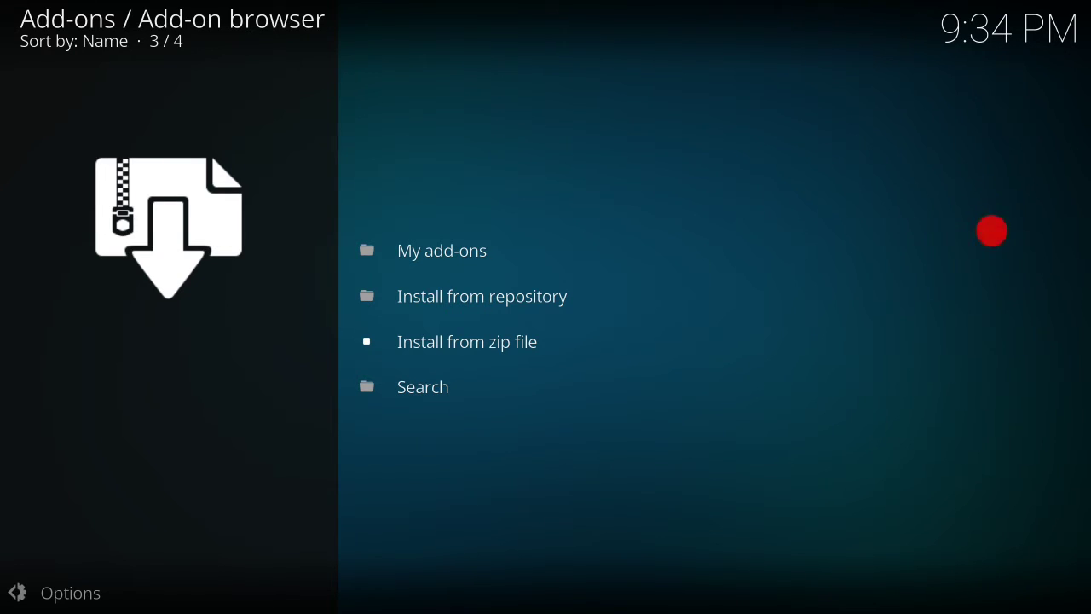
Leave the add-on browser, check the installed program add-ons, and return to the home screen.
{"action": "key", "text": "Escape"}
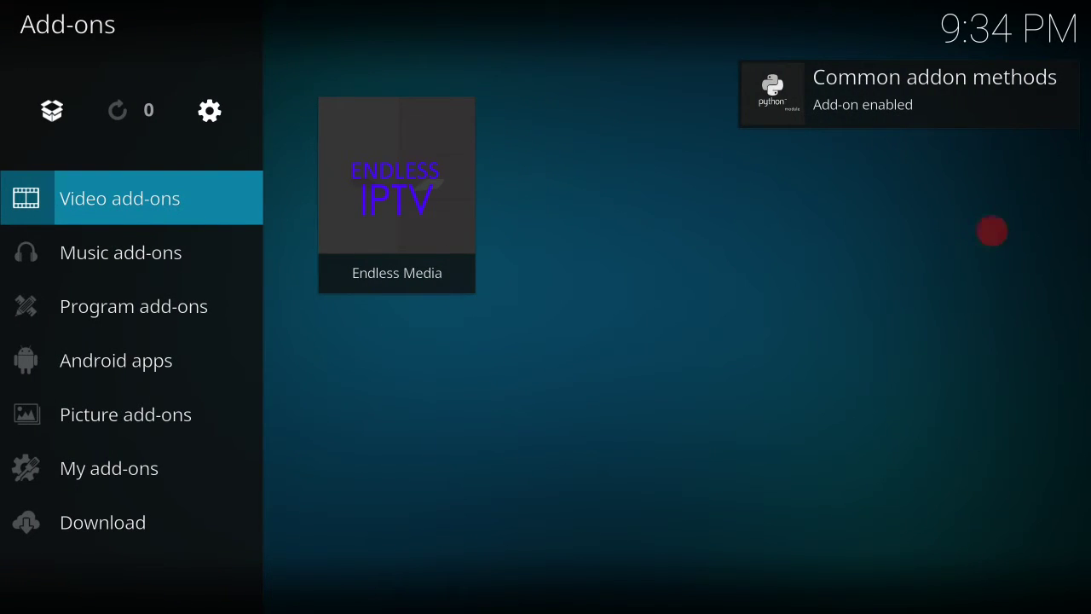
{"action": "left_click", "coordinate": [214, 302]}
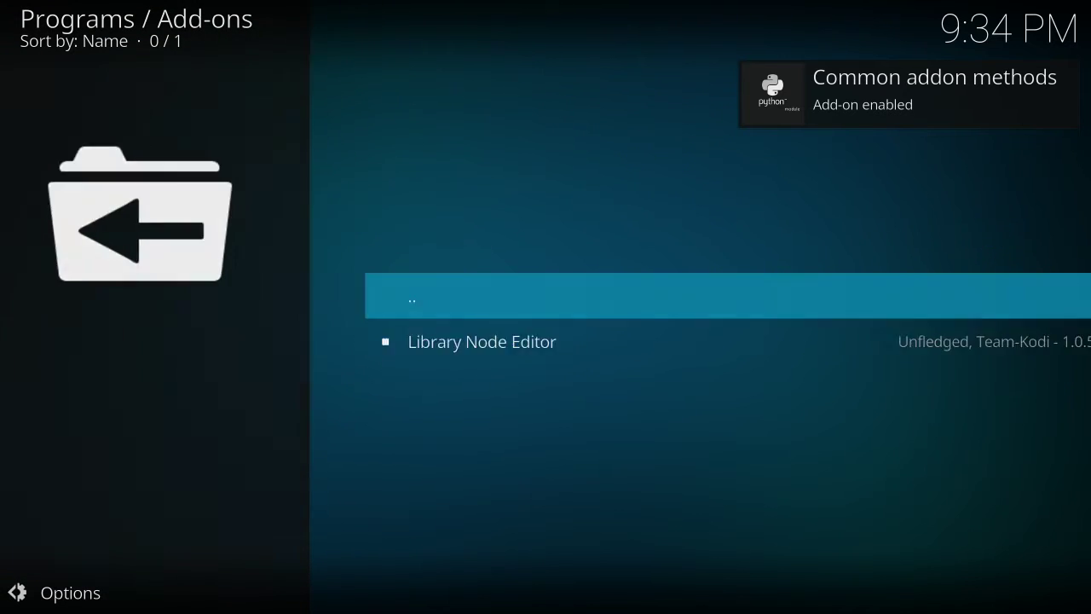
{"action": "key", "text": "Escape"}
{"action": "key", "text": "Escape"}
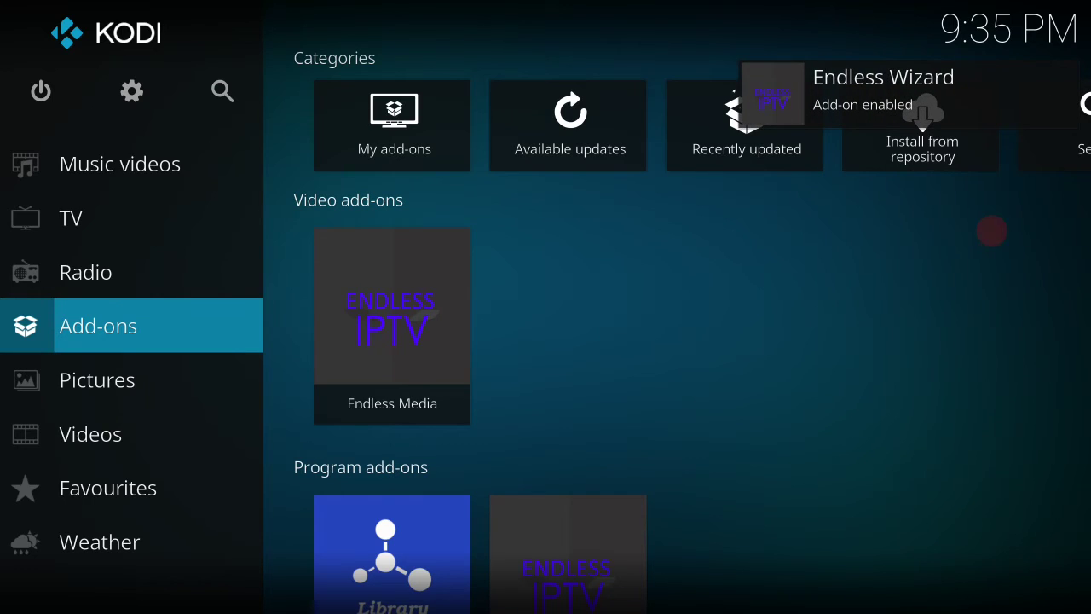
Open the Endless Wizard program add-on and view its MAINTENANCE options, returning to its main list.
{"action": "scroll", "coordinate": [808, 412], "scroll_direction": "down", "scroll_amount": 3}
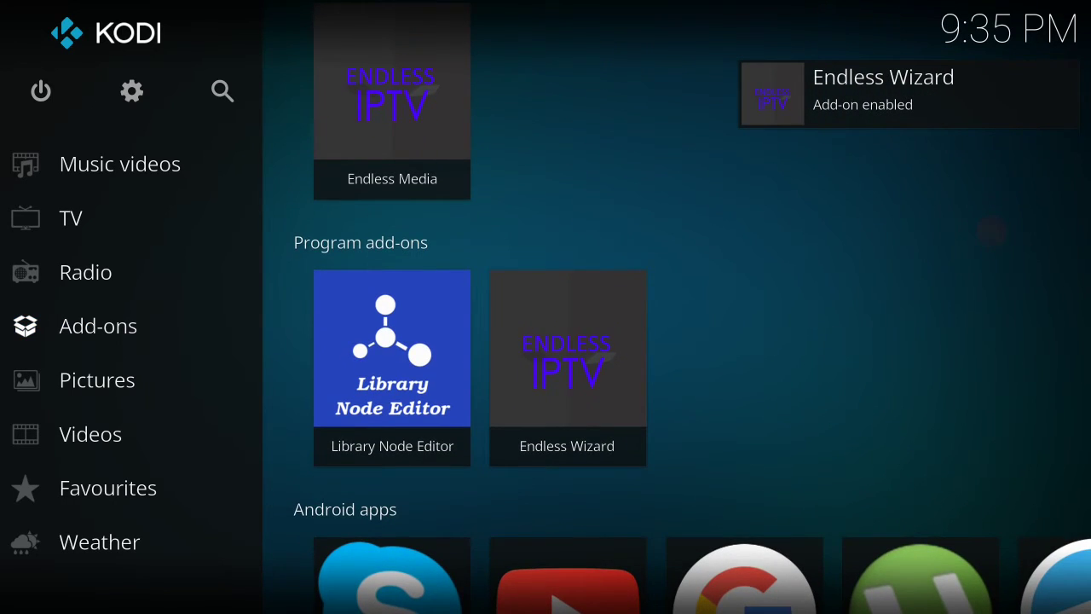
{"action": "left_click", "coordinate": [595, 356]}
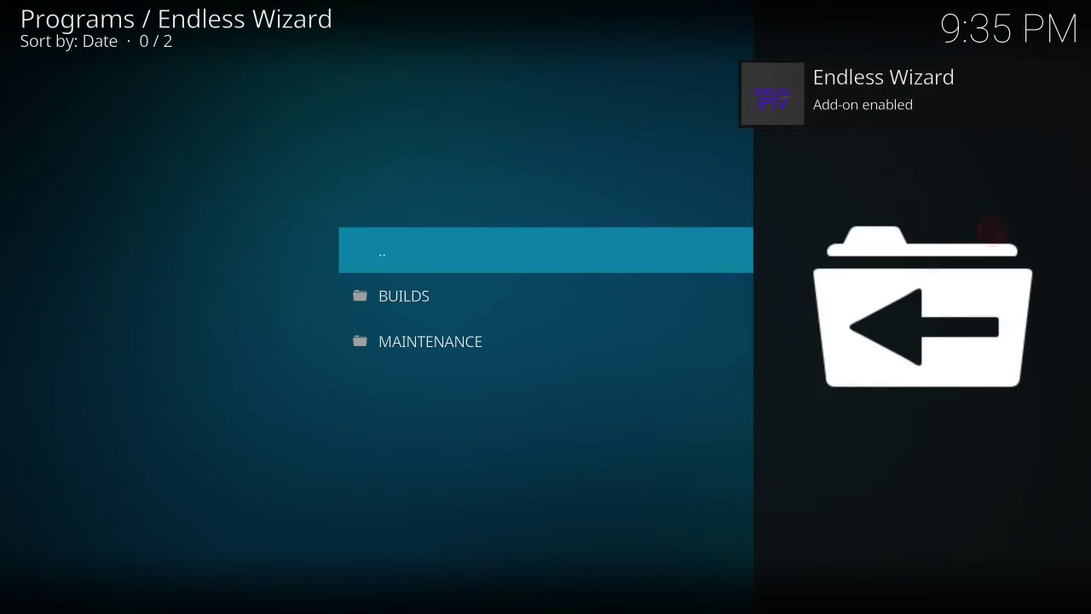
{"action": "left_click", "coordinate": [431, 341]}
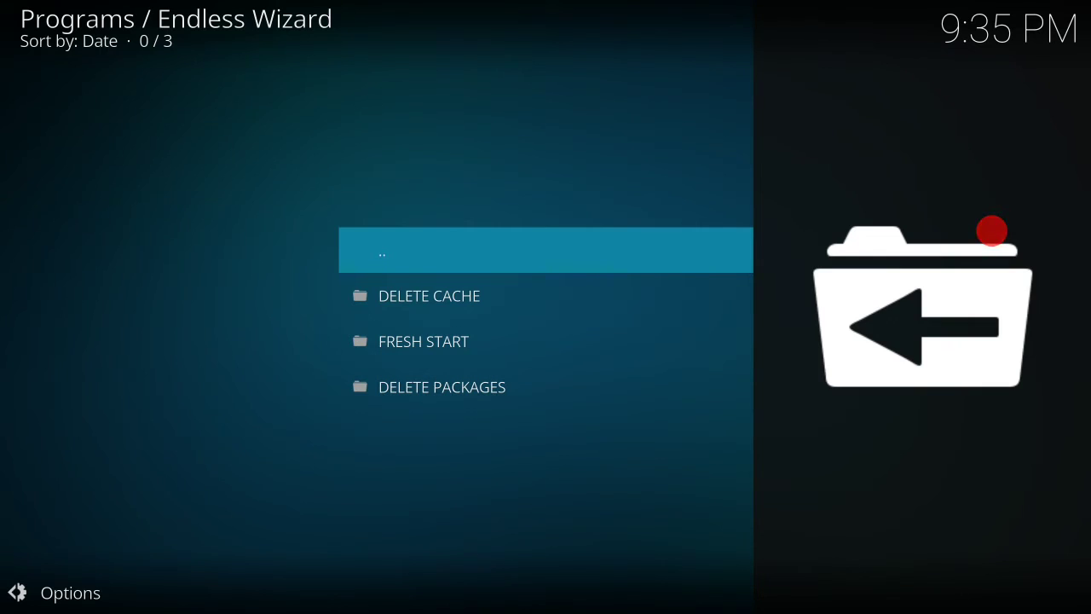
{"action": "key", "text": "BackSpace"}
Install the SLYLESS BUILD from the wizard's BUILDS section and confirm force closing Kodi.
{"action": "left_click", "coordinate": [531, 288]}
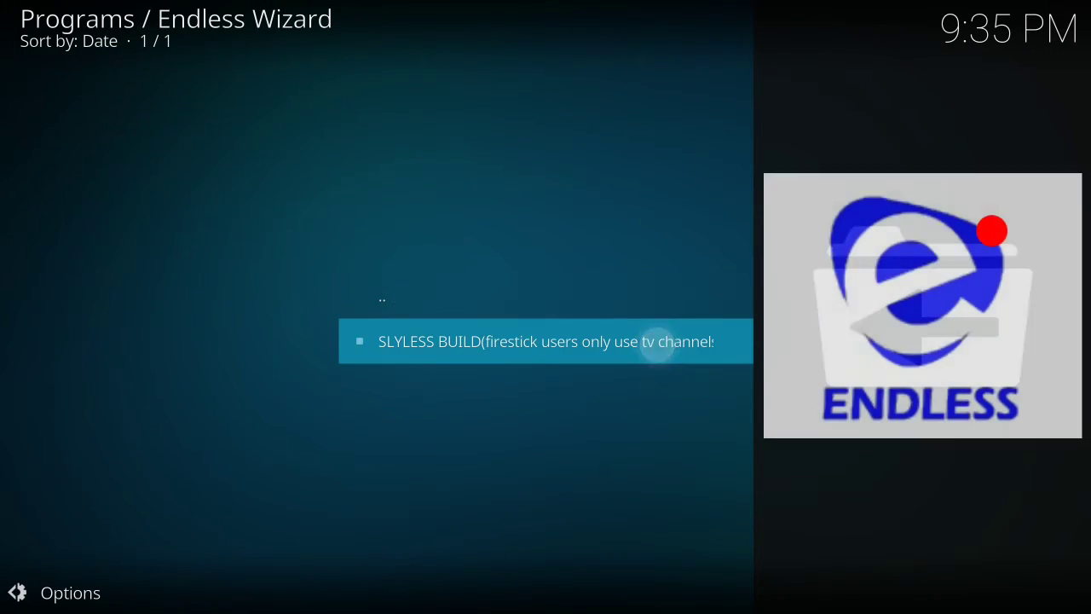
{"action": "left_click", "coordinate": [657, 335]}
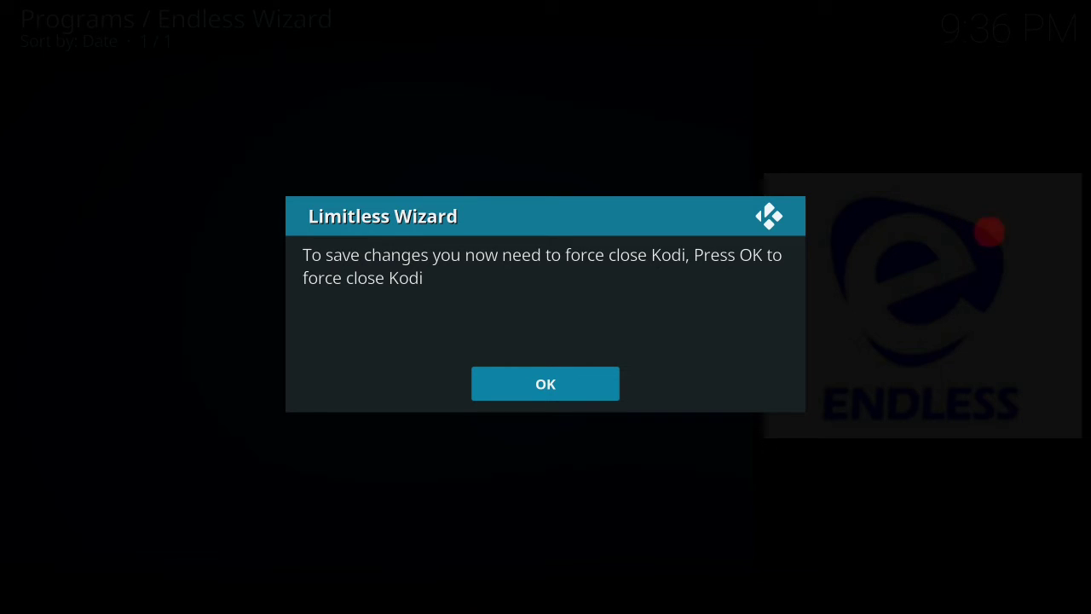
{"action": "key", "text": "Return"}
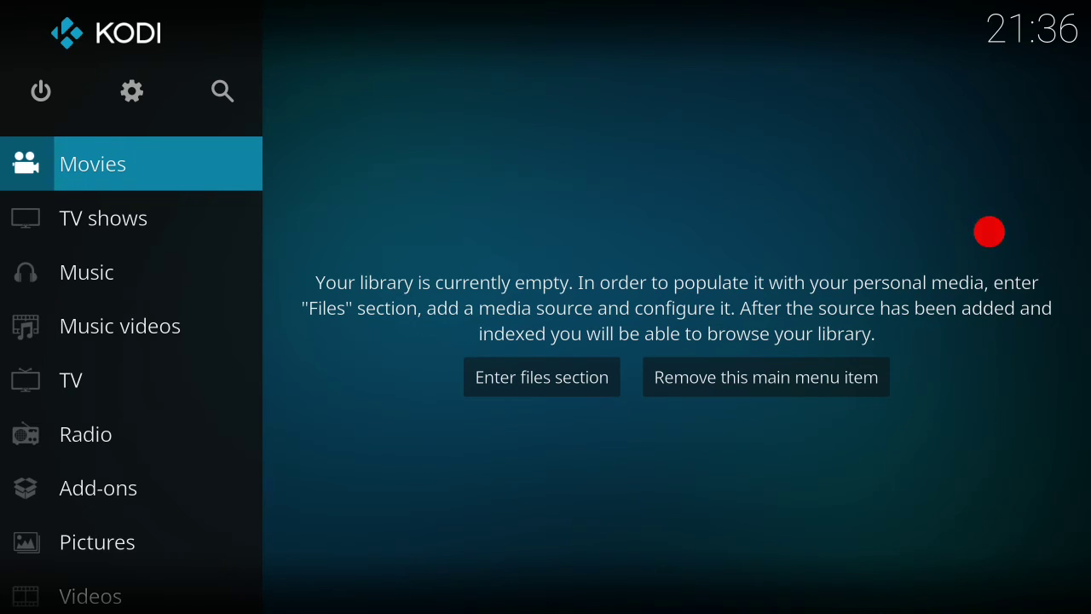
View the skin settings and the system settings, returning to the settings overview.
{"action": "left_click", "coordinate": [132, 91]}
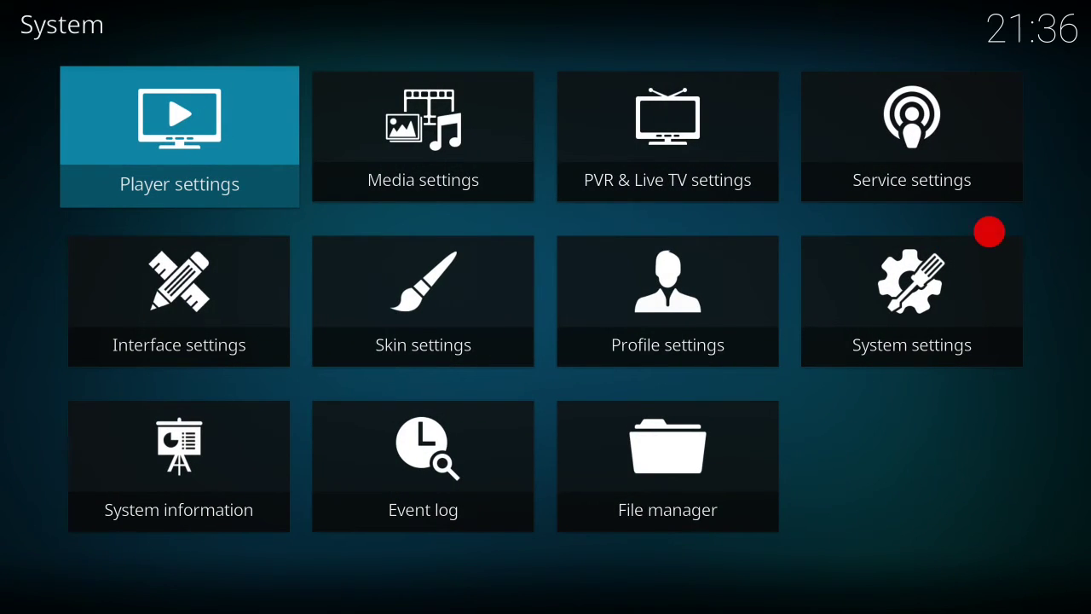
{"action": "left_click", "coordinate": [422, 301]}
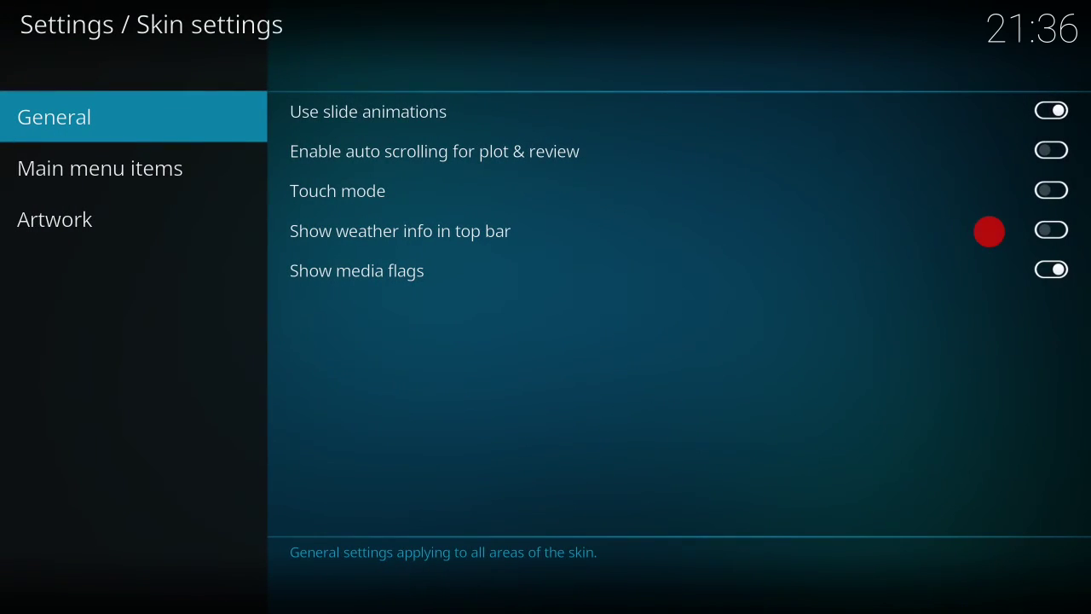
{"action": "key", "text": "Escape"}
{"action": "left_click", "coordinate": [911, 280]}
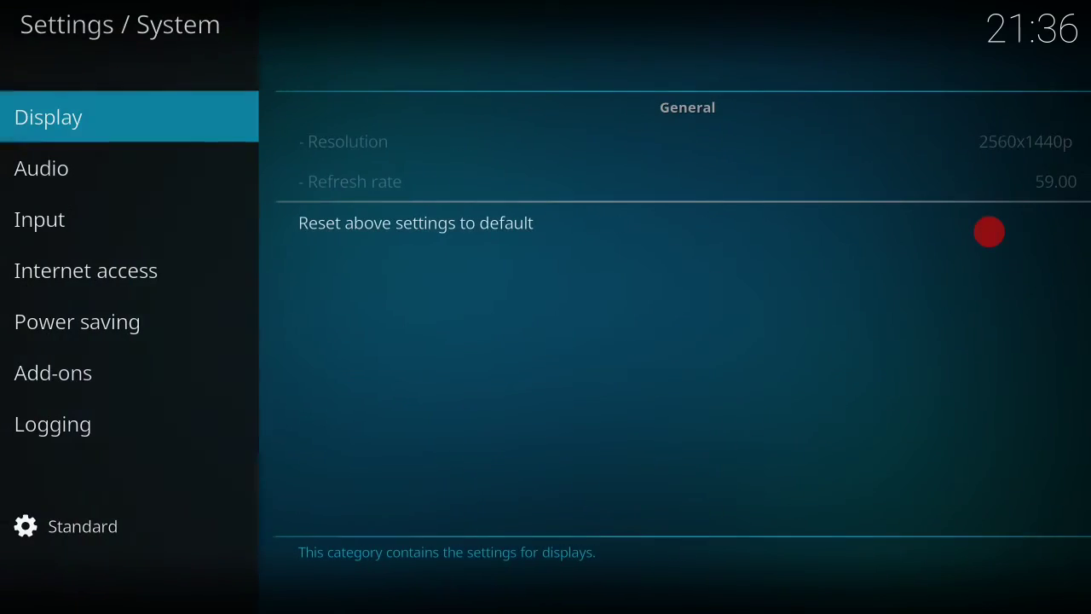
{"action": "key", "text": "Escape"}
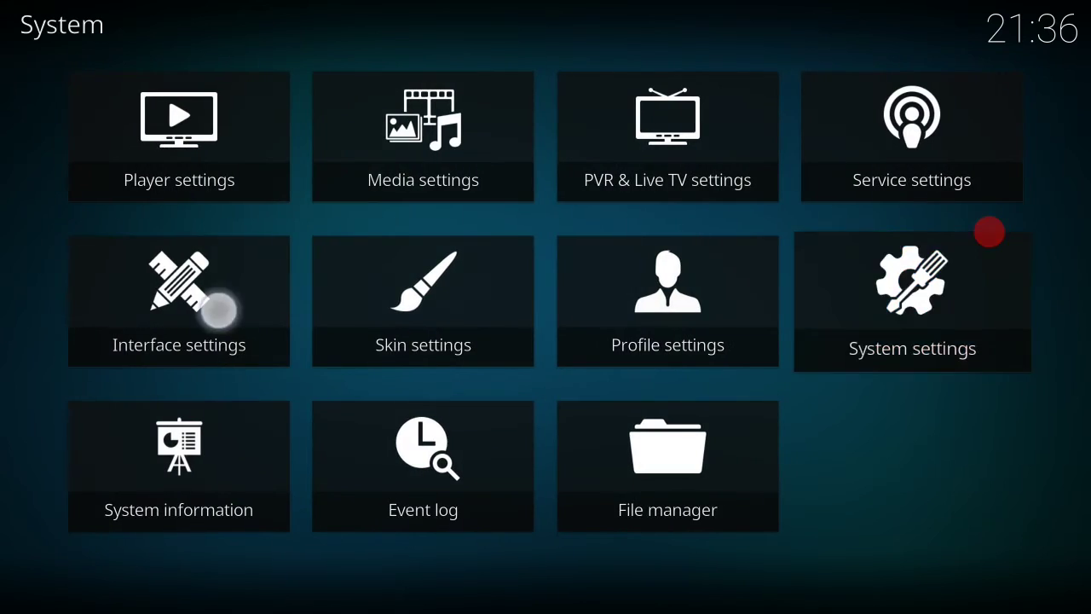
Browse the additional skins available in the interface settings, and return to the home screen without choosing one.
{"action": "left_click", "coordinate": [218, 311]}
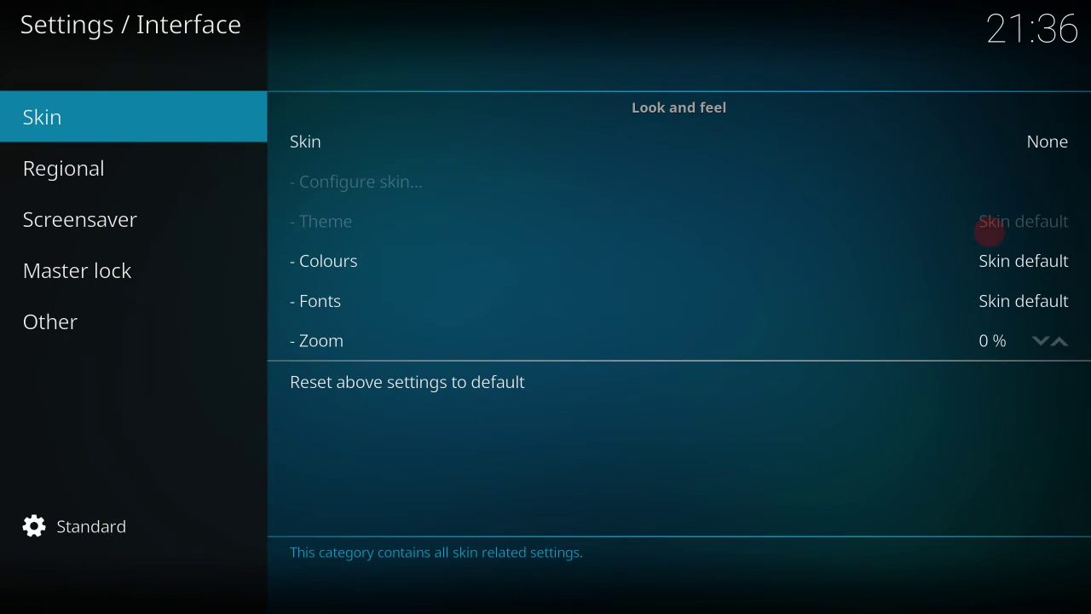
{"action": "key", "text": "Right"}
{"action": "key", "text": "Return"}
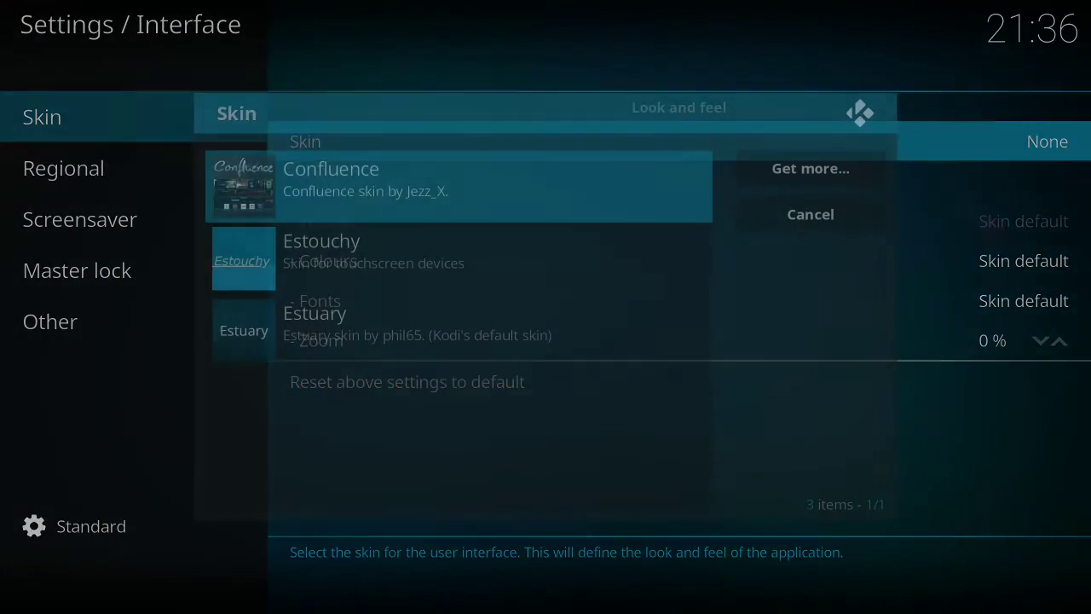
{"action": "key", "text": "Right"}
{"action": "key", "text": "Return"}
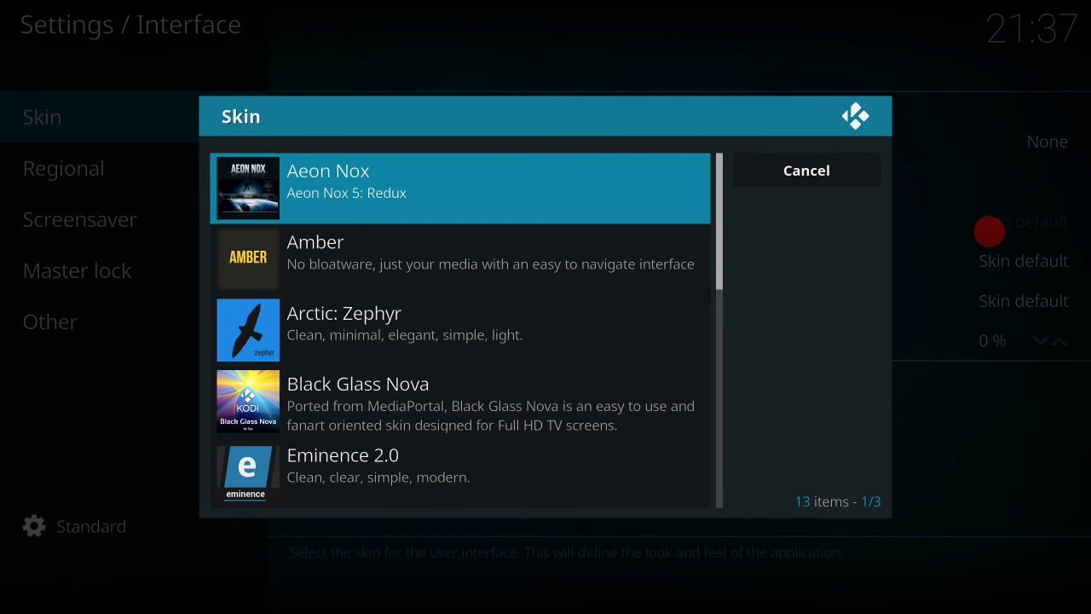
{"action": "left_click", "coordinate": [988, 231]}
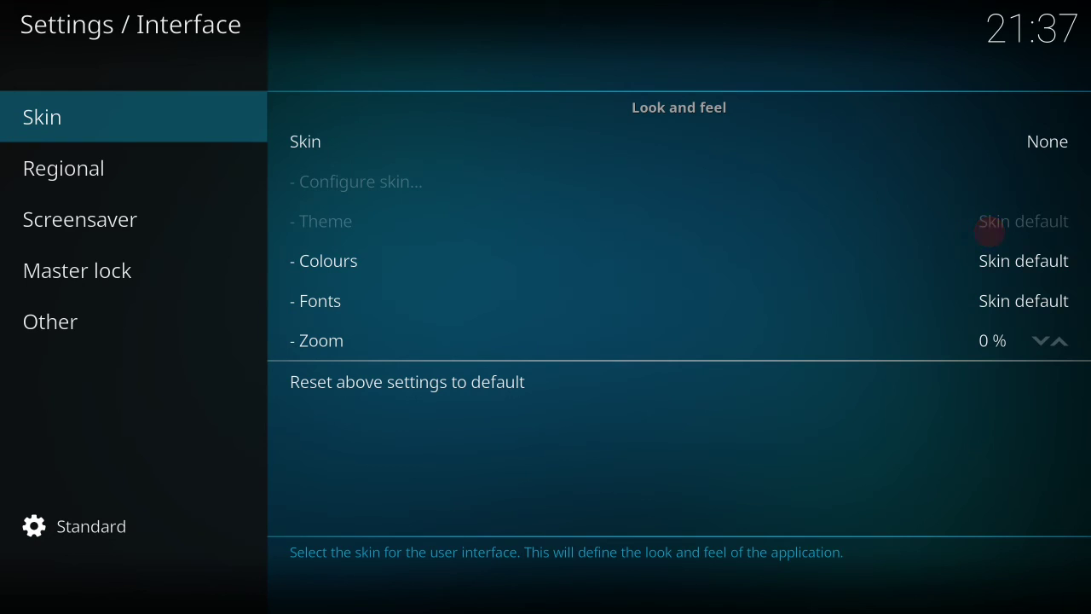
{"action": "key", "text": "Escape"}
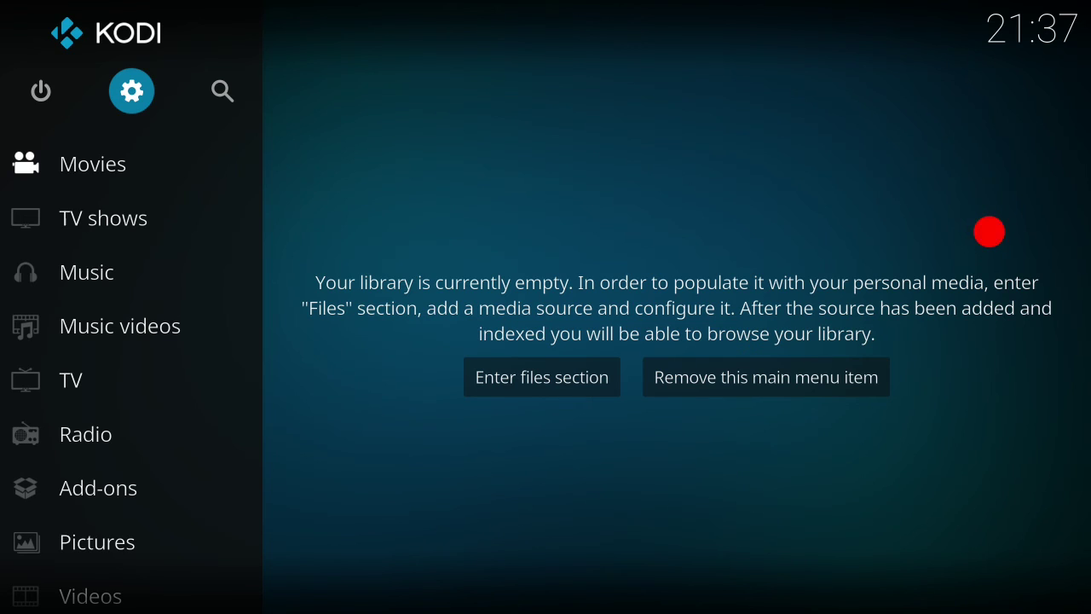
View the profiles list in the profile settings and return to the home screen.
{"action": "key", "text": "Return"}
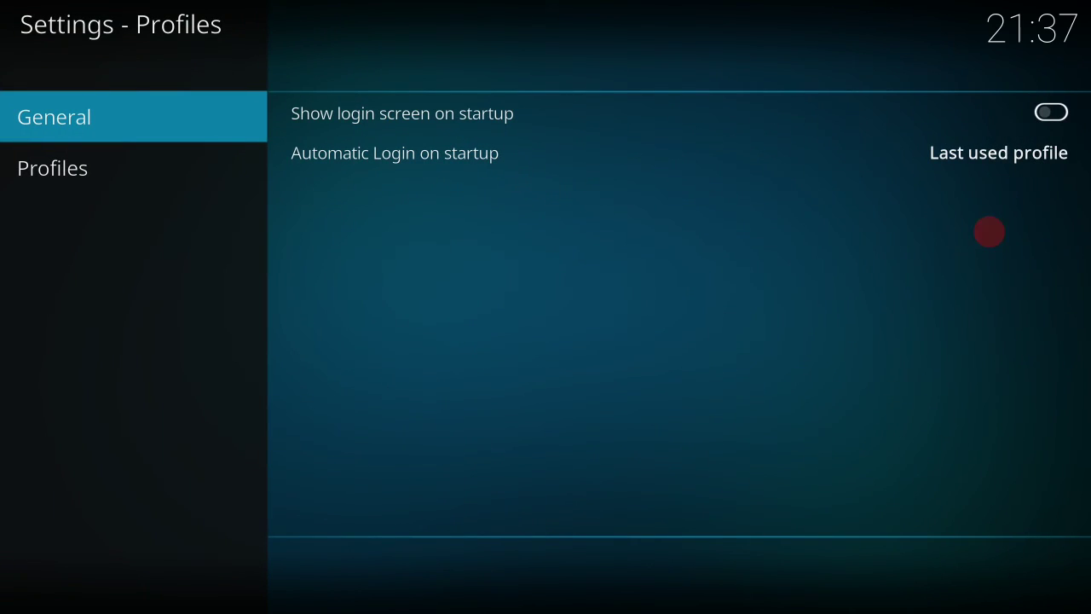
{"action": "left_click", "coordinate": [185, 175]}
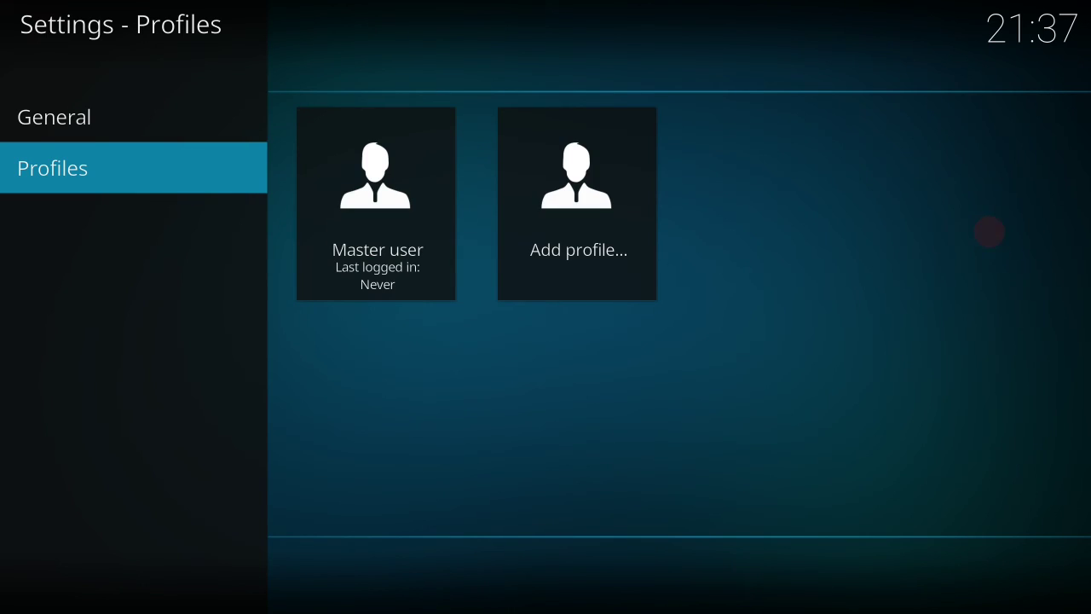
{"action": "right_click", "coordinate": [989, 231]}
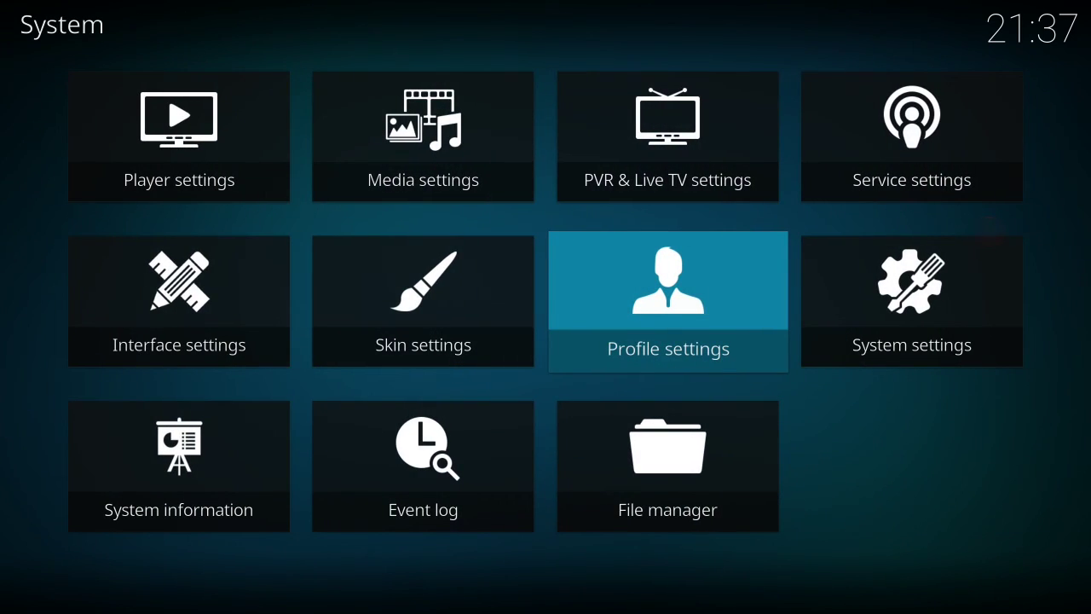
{"action": "right_click", "coordinate": [988, 231]}
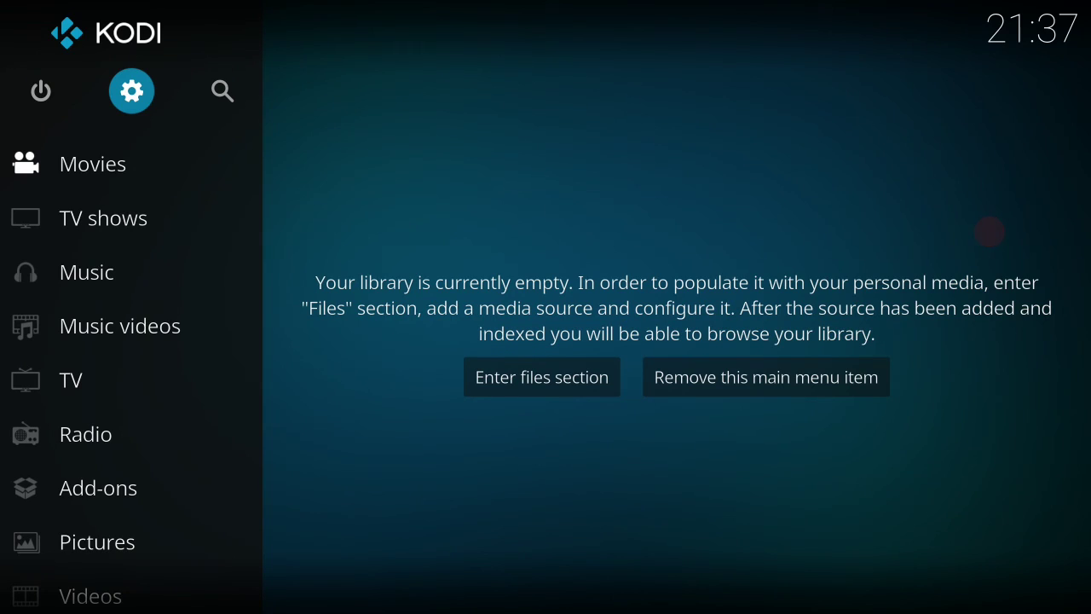